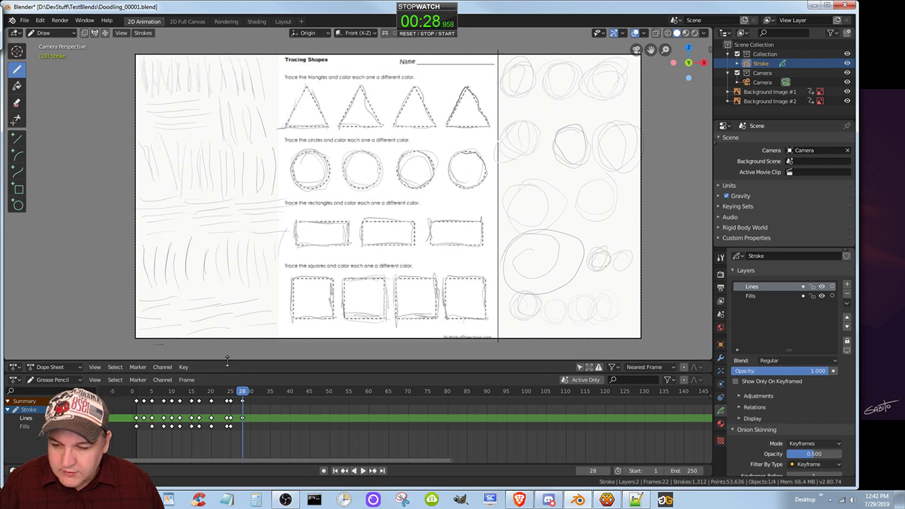
# Step: Enlarge the Dope Sheet area and move the playhead to frame 32
pyautogui.moveTo(228, 359); pyautogui.dragTo(234, 275)
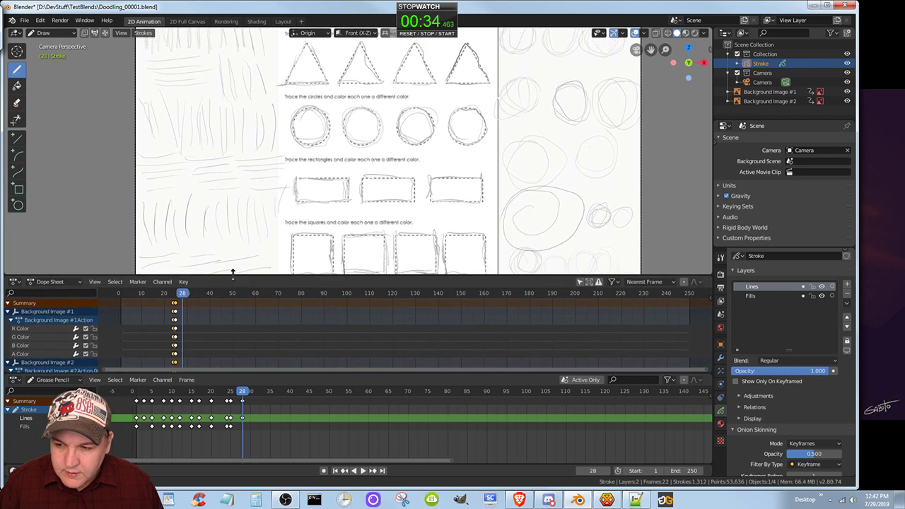
pyautogui.click(198, 295)
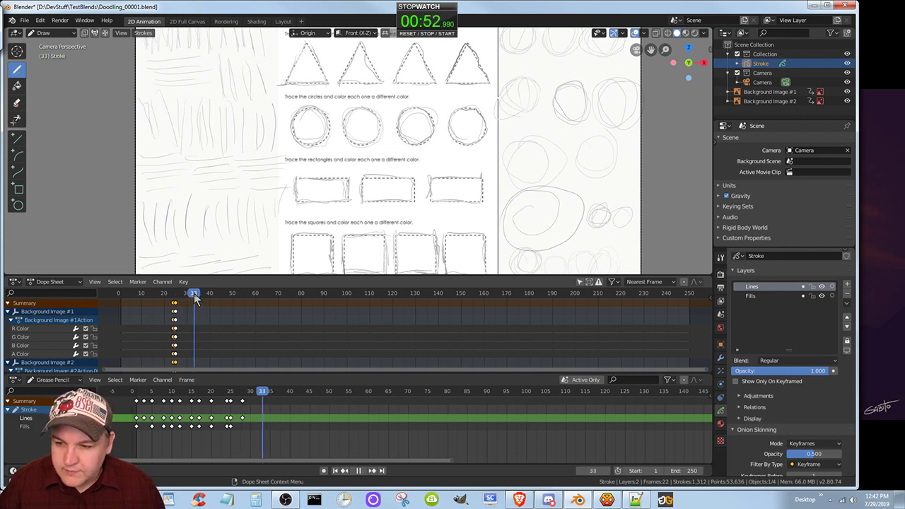
pyautogui.press('Left')
pyautogui.press('Left')
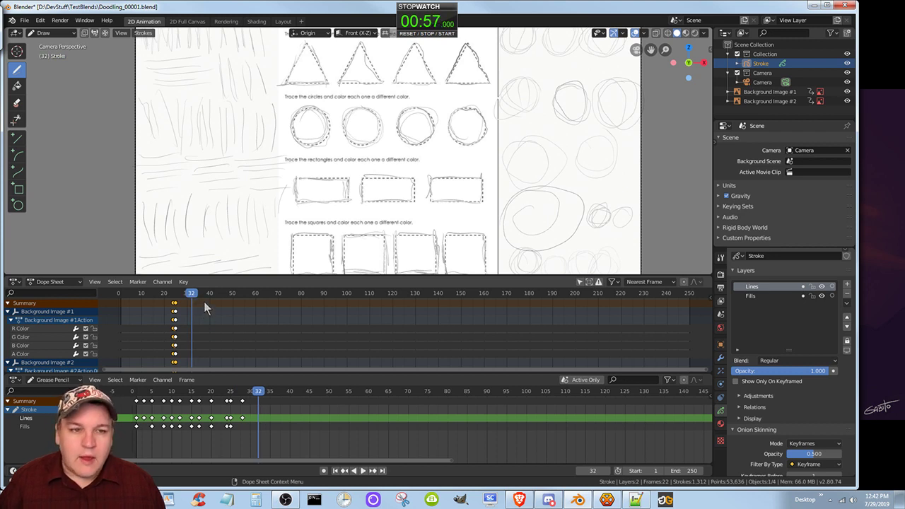
# Step: In Object Mode, set the transparency of Background Image #2 to 0.000 and keyframe it at frame 32
pyautogui.click(763, 101)
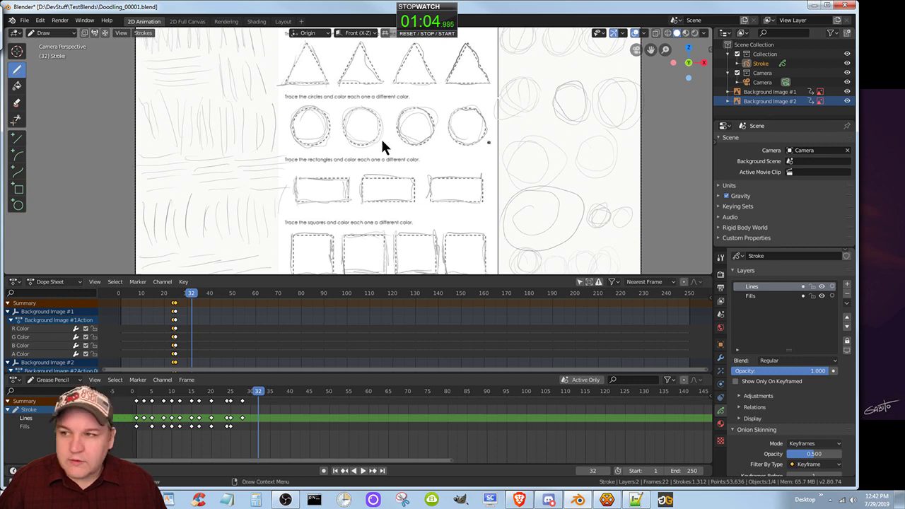
pyautogui.click(57, 32)
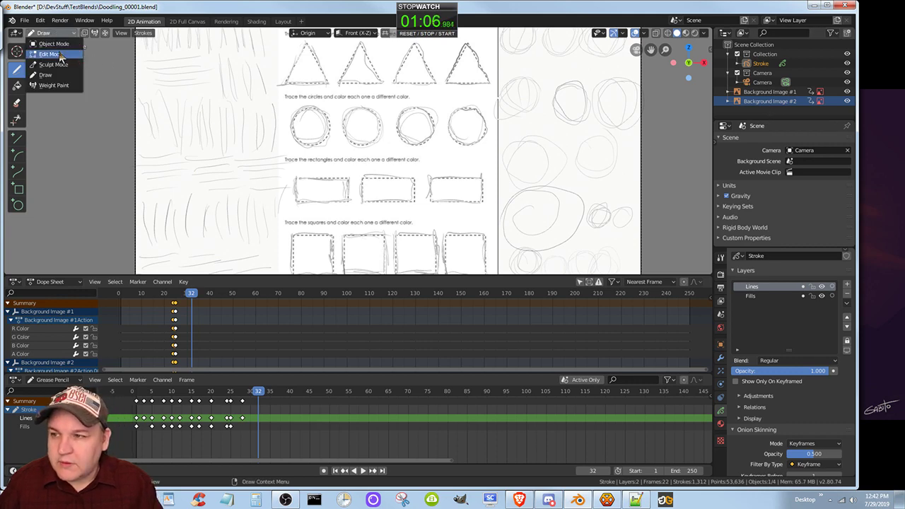
pyautogui.click(56, 44)
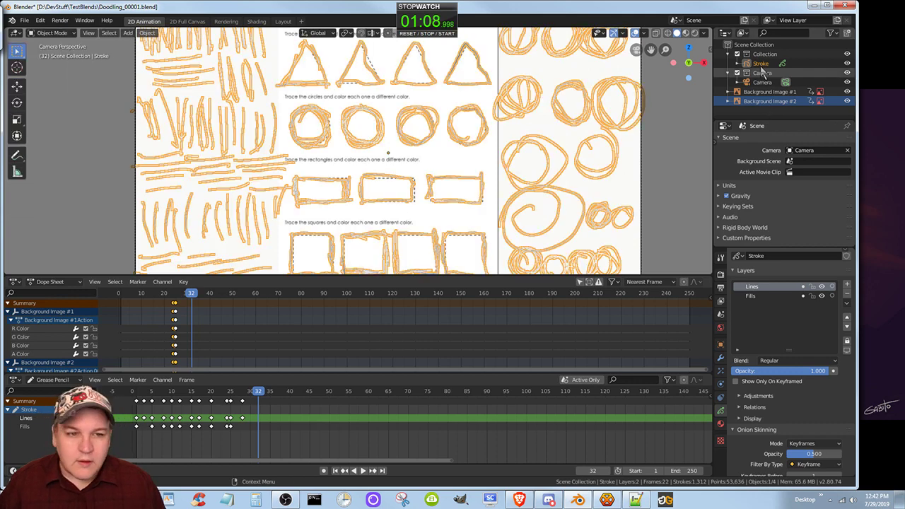
pyautogui.click(758, 102)
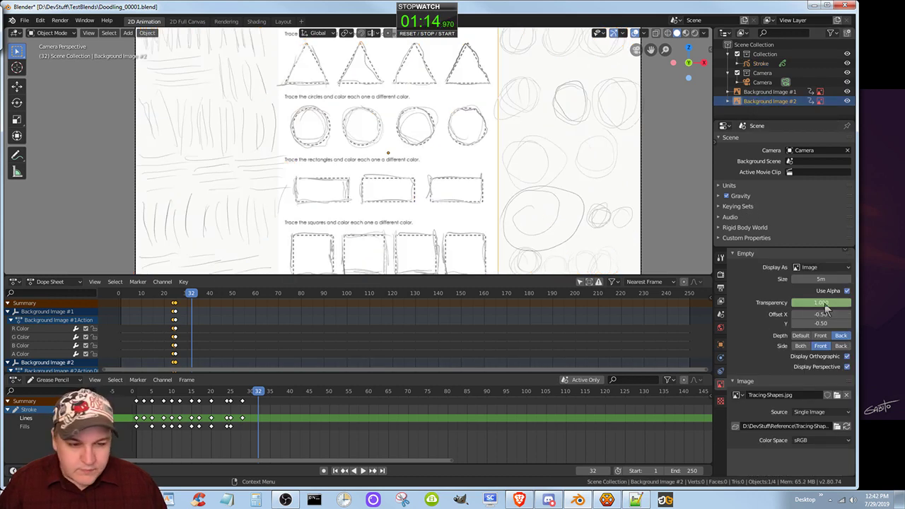
pyautogui.moveTo(843, 304)
pyautogui.mouseDown()
pyautogui.moveTo(778, 304)
pyautogui.moveTo(783, 314)
pyautogui.mouseUp()
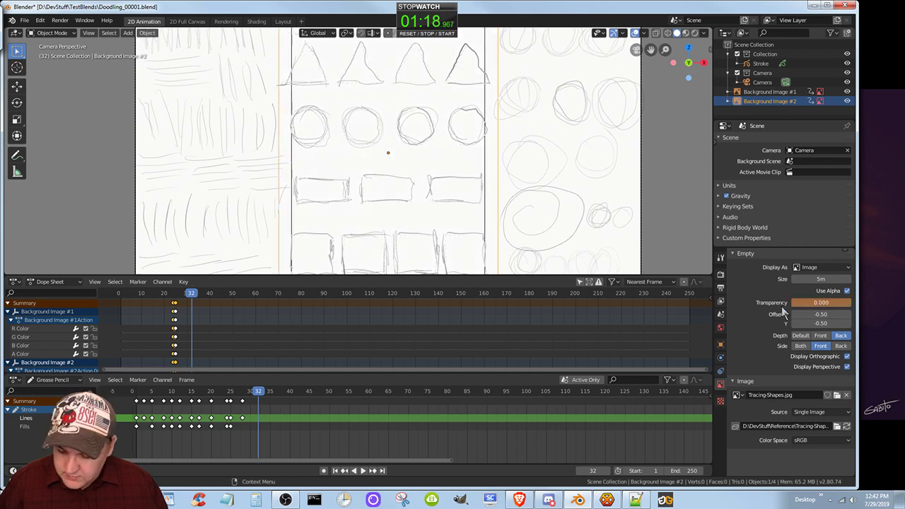
pyautogui.press('i')
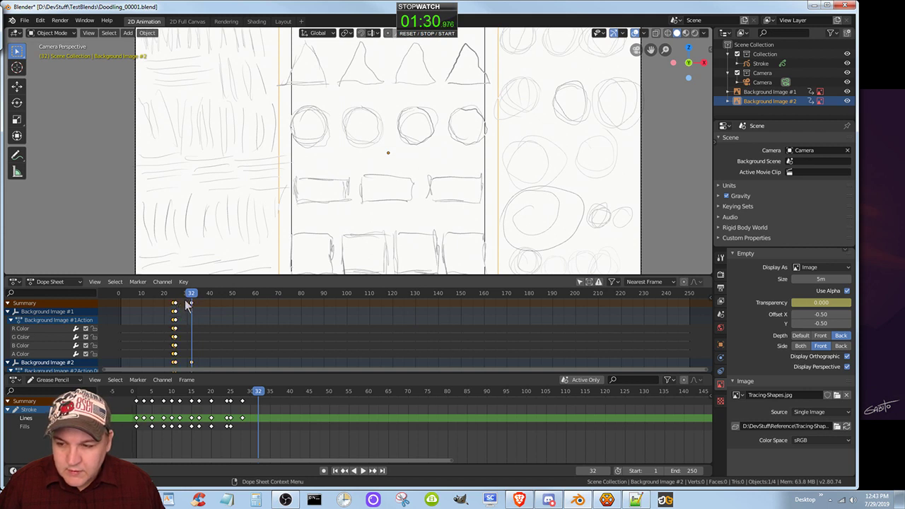
# Step: At frame 31, set the transparency of Background Image #2 to 1.000 and insert a keyframe for it
pyautogui.moveTo(192, 295)
pyautogui.mouseDown()
pyautogui.moveTo(179, 296)
pyautogui.moveTo(191, 301)
pyautogui.mouseUp()
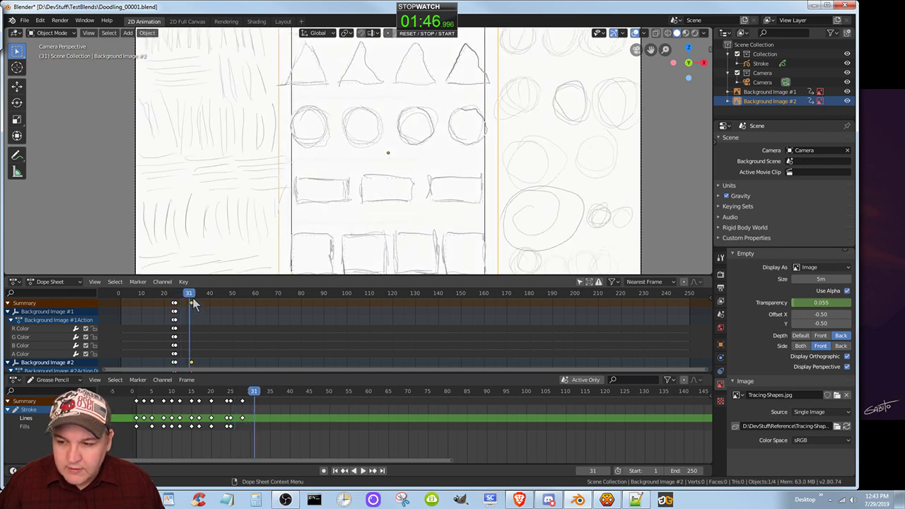
pyautogui.click(192, 300)
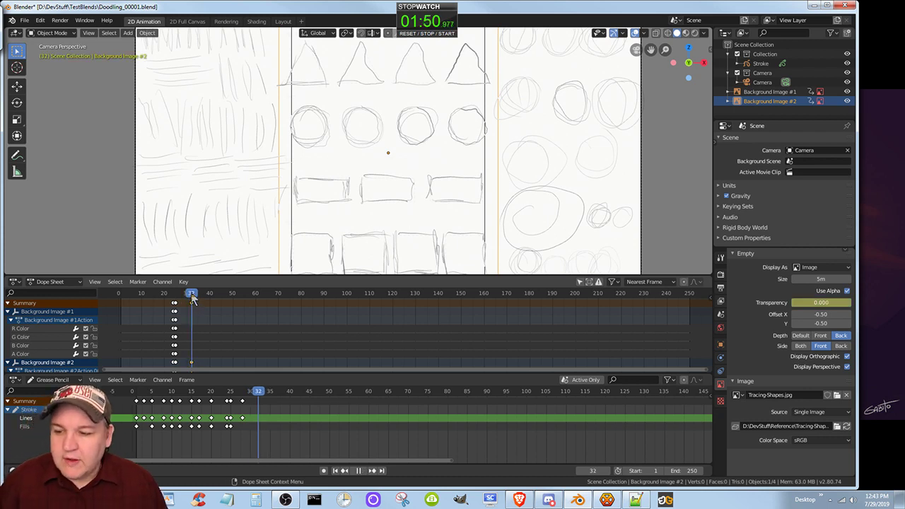
pyautogui.moveTo(193, 301)
pyautogui.mouseDown()
pyautogui.moveTo(176, 300)
pyautogui.moveTo(192, 306)
pyautogui.mouseUp()
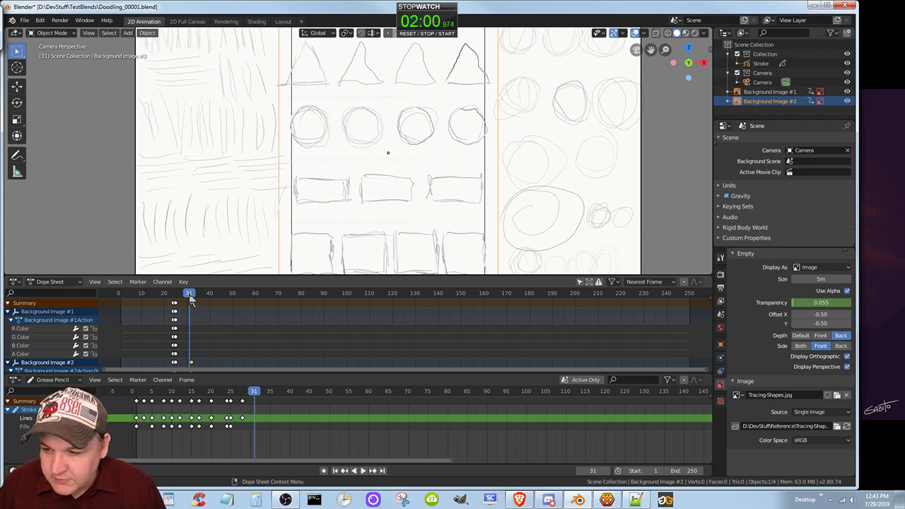
pyautogui.moveTo(191, 295); pyautogui.dragTo(194, 300)
pyautogui.click(190, 296)
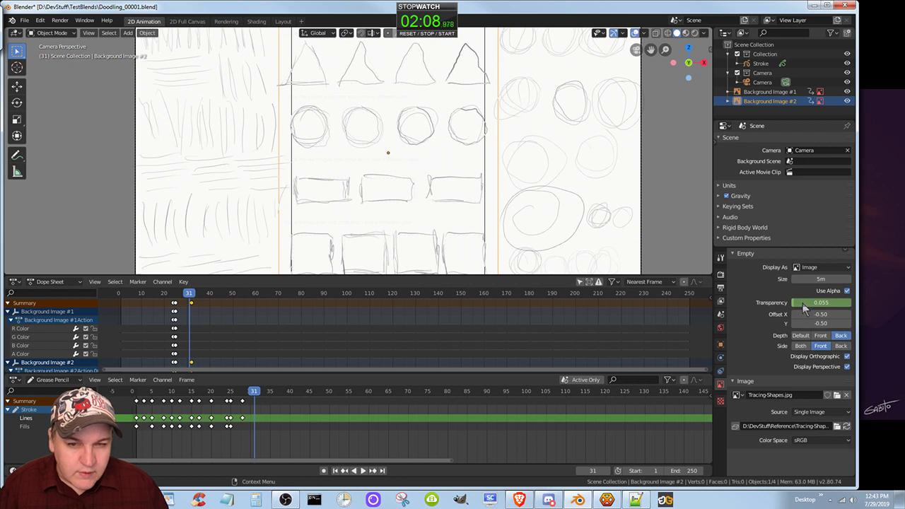
pyautogui.moveTo(803, 304); pyautogui.dragTo(860, 308)
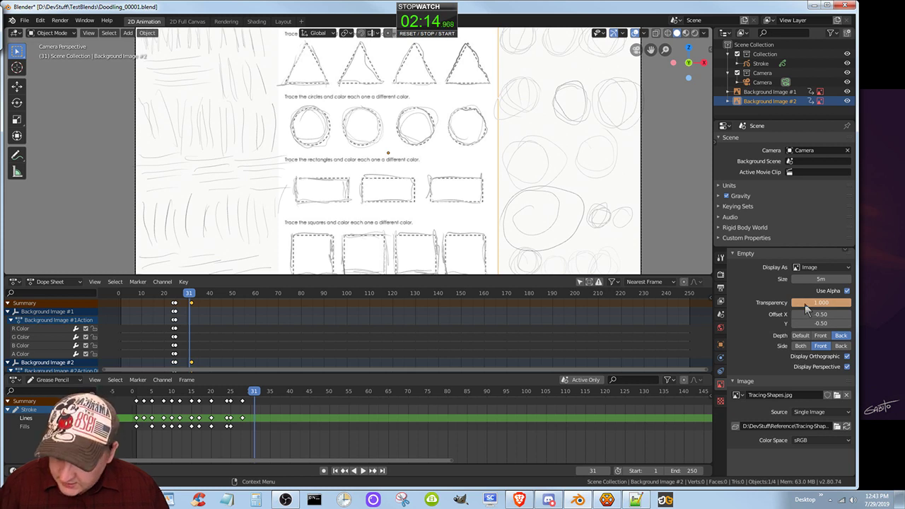
pyautogui.press('i')
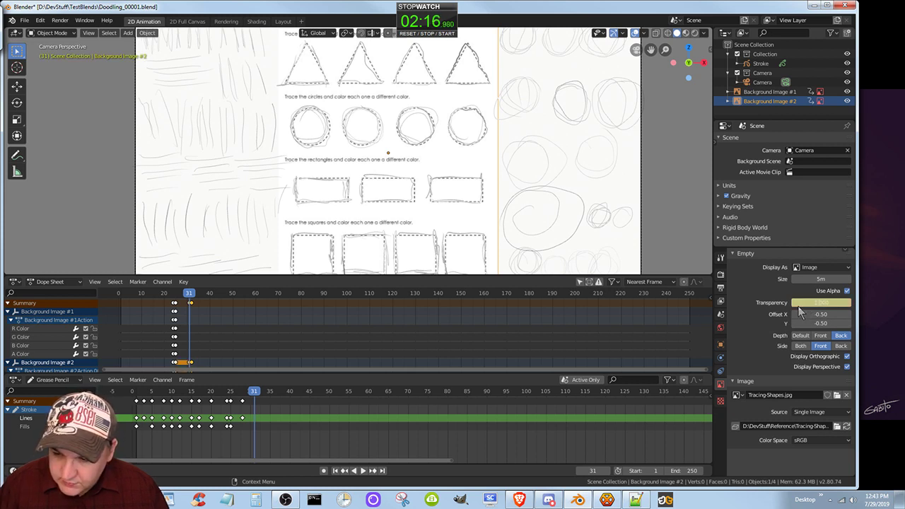
# Step: Return to frame 32 and save the file
pyautogui.click(175, 303)
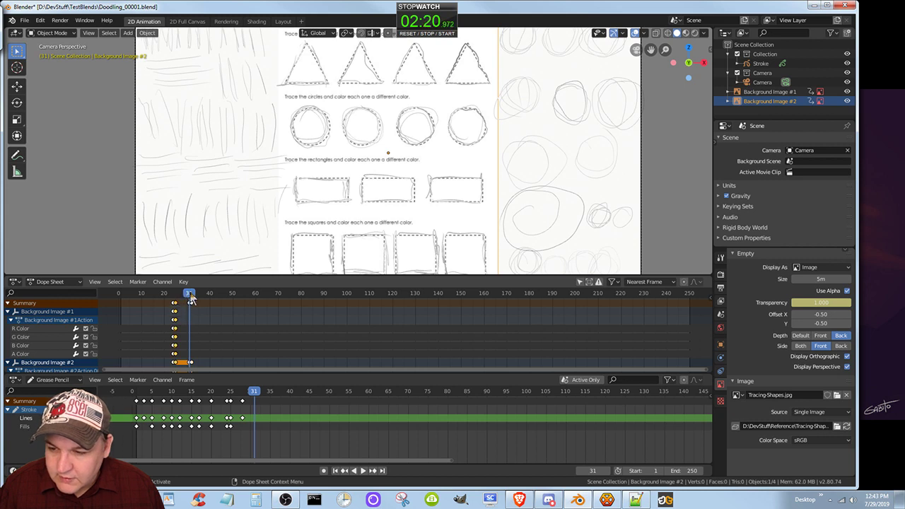
pyautogui.moveTo(191, 293)
pyautogui.mouseDown()
pyautogui.moveTo(177, 293)
pyautogui.moveTo(192, 300)
pyautogui.mouseUp()
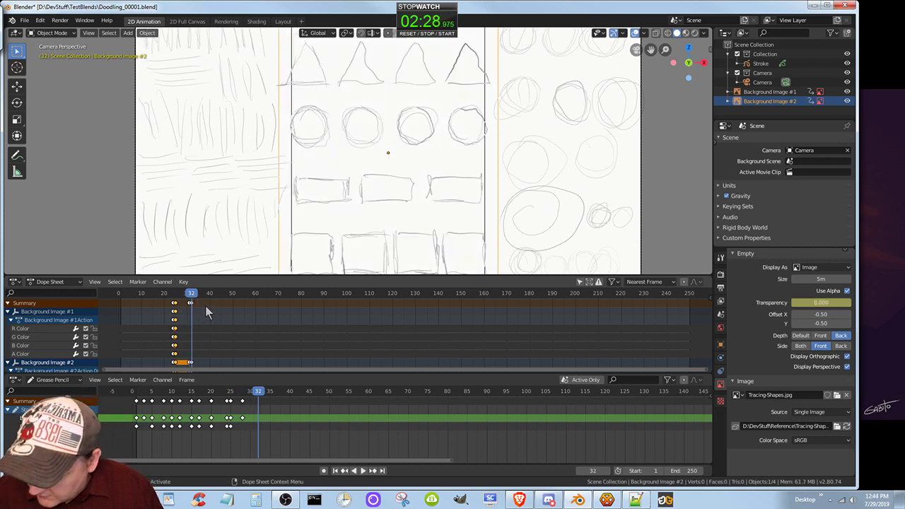
pyautogui.hotkey('ctrl', 's')
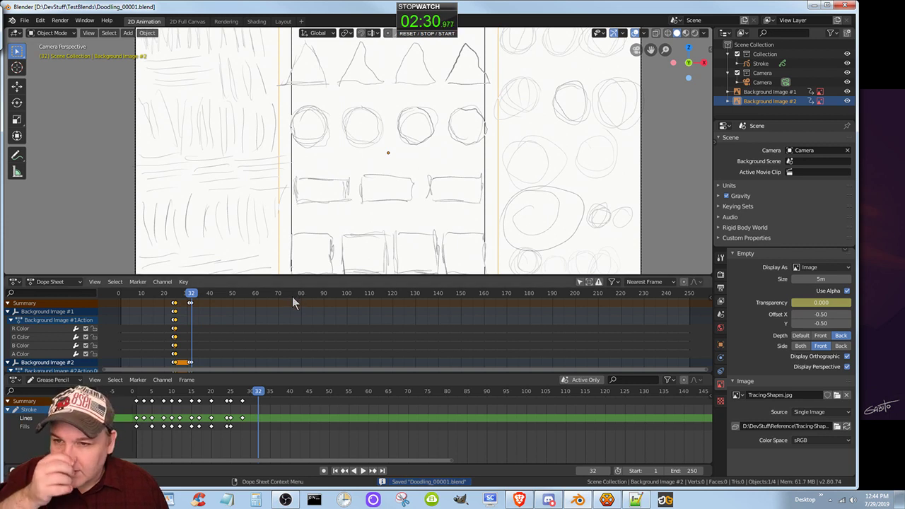
# Step: Give the 3D viewport more height over the Dope Sheet and put the Stroke object back into Draw mode
pyautogui.rightClick(273, 418)
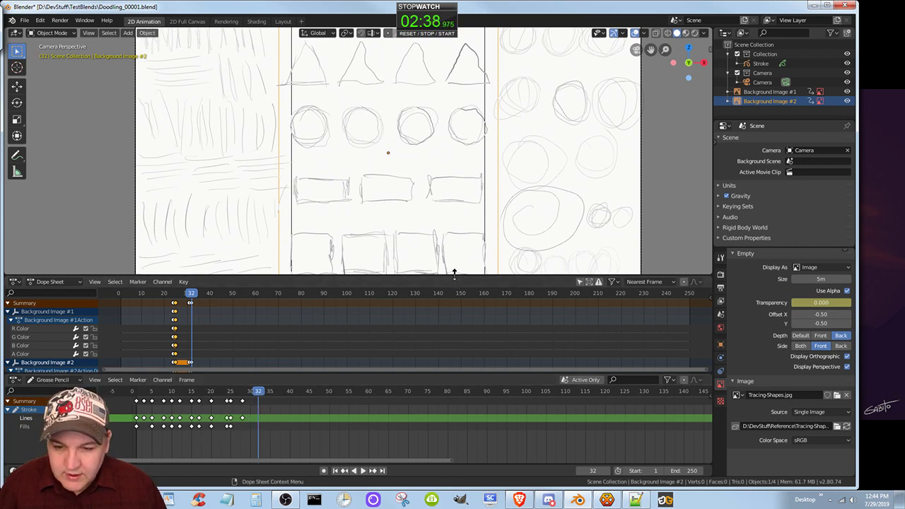
pyautogui.moveTo(453, 276)
pyautogui.mouseDown()
pyautogui.moveTo(446, 340)
pyautogui.moveTo(452, 415)
pyautogui.mouseUp()
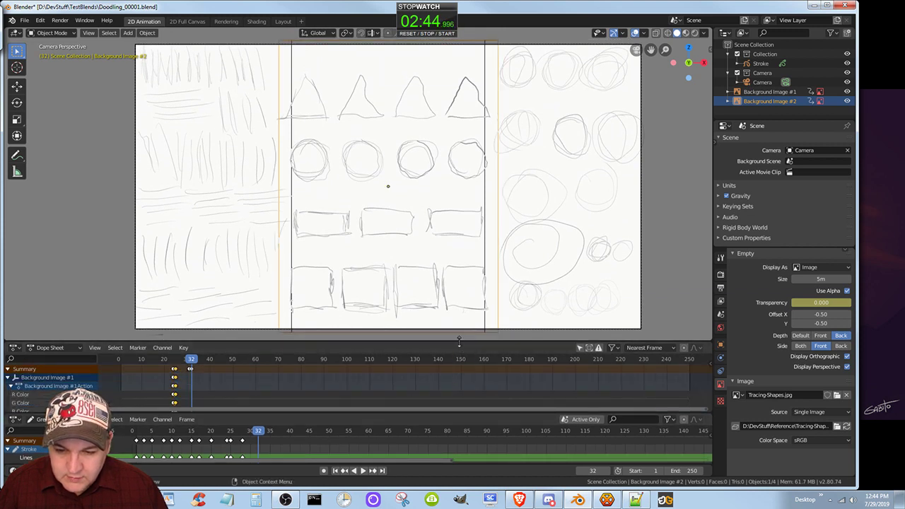
pyautogui.moveTo(460, 344); pyautogui.dragTo(460, 365)
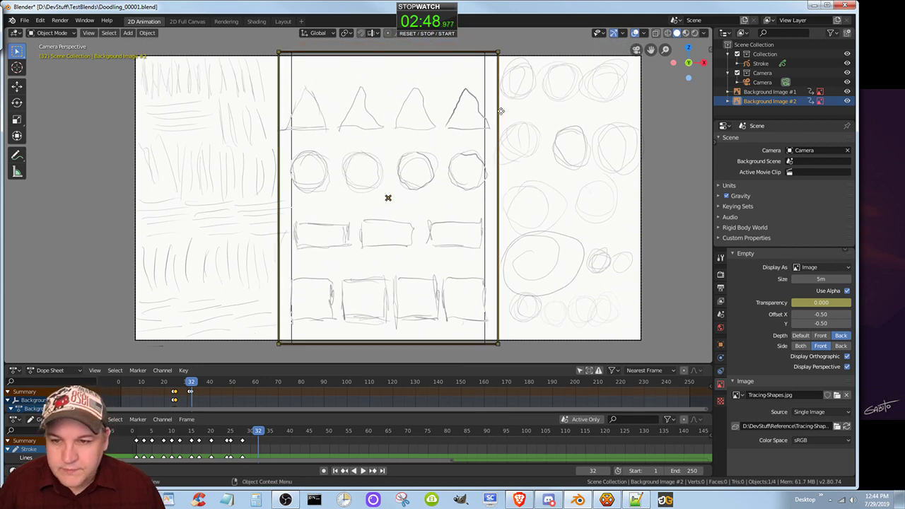
pyautogui.click(763, 64)
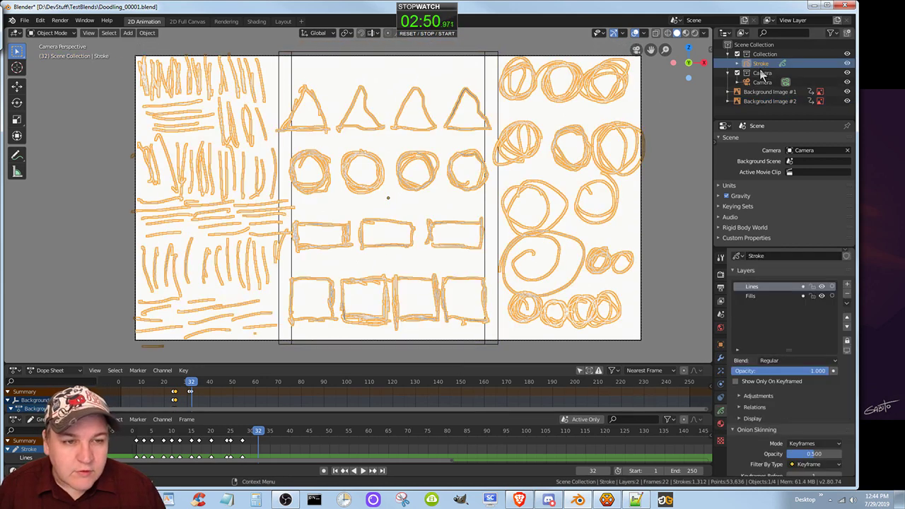
pyautogui.click(53, 33)
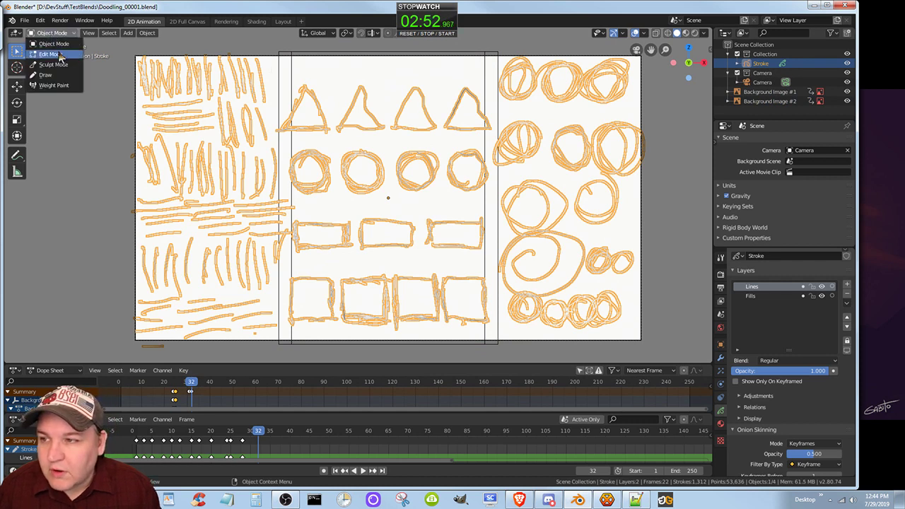
pyautogui.click(58, 70)
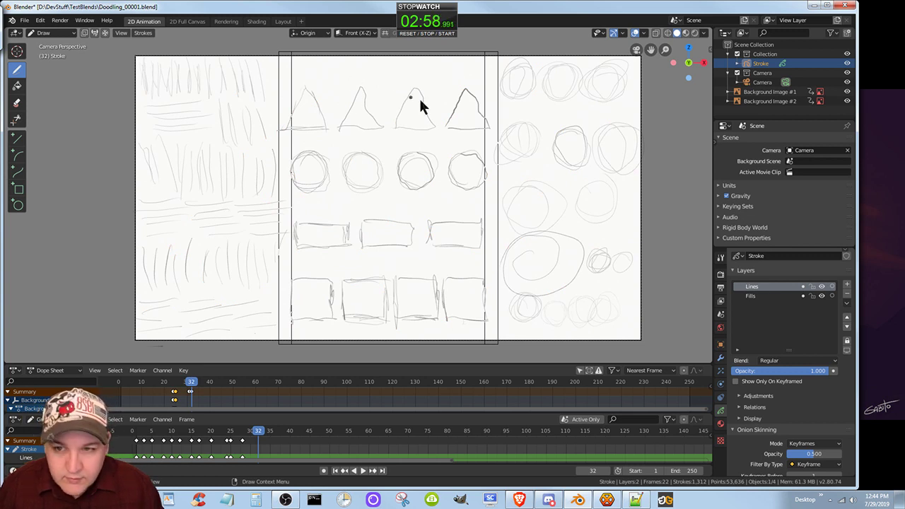
pyautogui.moveTo(405, 66); pyautogui.dragTo(404, 67)
pyautogui.moveTo(341, 121); pyautogui.dragTo(396, 180)
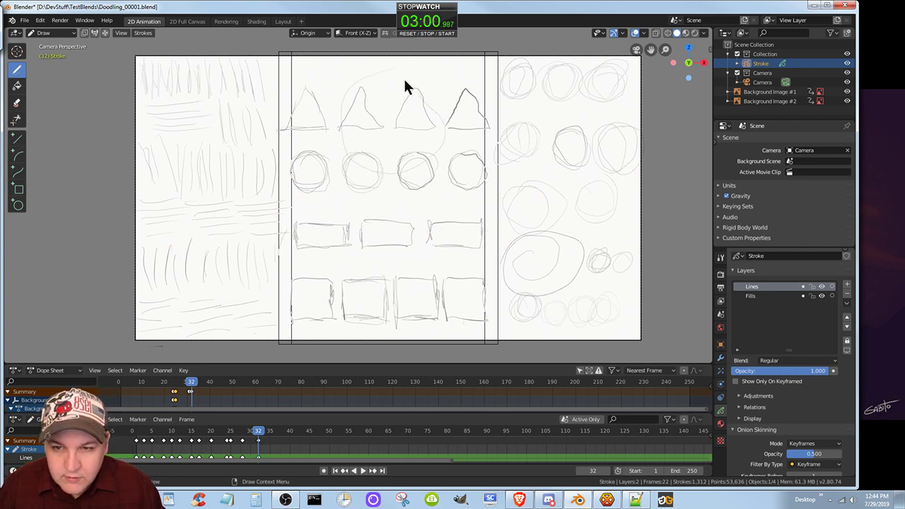
pyautogui.moveTo(405, 86)
pyautogui.mouseDown()
pyautogui.moveTo(354, 142)
pyautogui.moveTo(444, 118)
pyautogui.moveTo(324, 125)
pyautogui.moveTo(468, 138)
pyautogui.moveTo(321, 118)
pyautogui.moveTo(324, 126)
pyautogui.mouseUp()
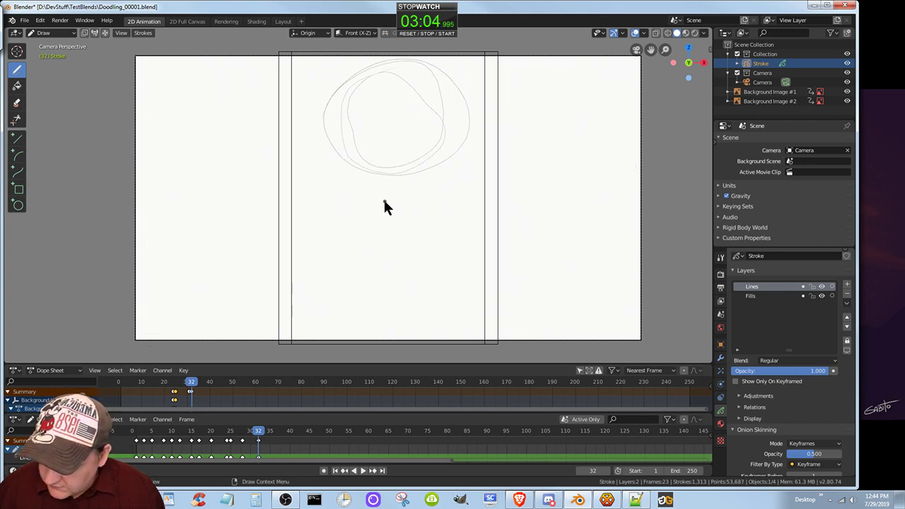
pyautogui.hotkey('ctrl', 'z')
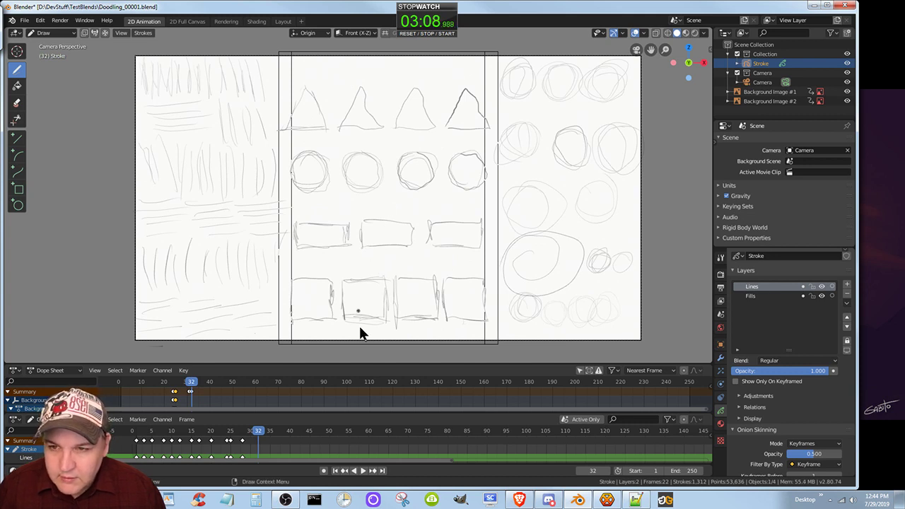
# Step: Insert a Grease Pencil keyframe at frame 32 and sketch a large rough circle in the upper middle of the page with looping strokes
pyautogui.press('i')
pyautogui.click(260, 443)
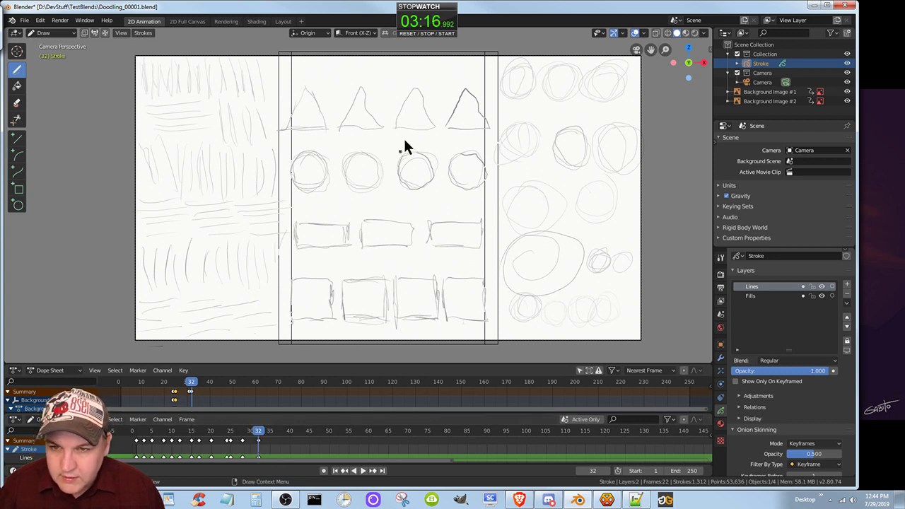
pyautogui.moveTo(375, 68); pyautogui.dragTo(316, 134)
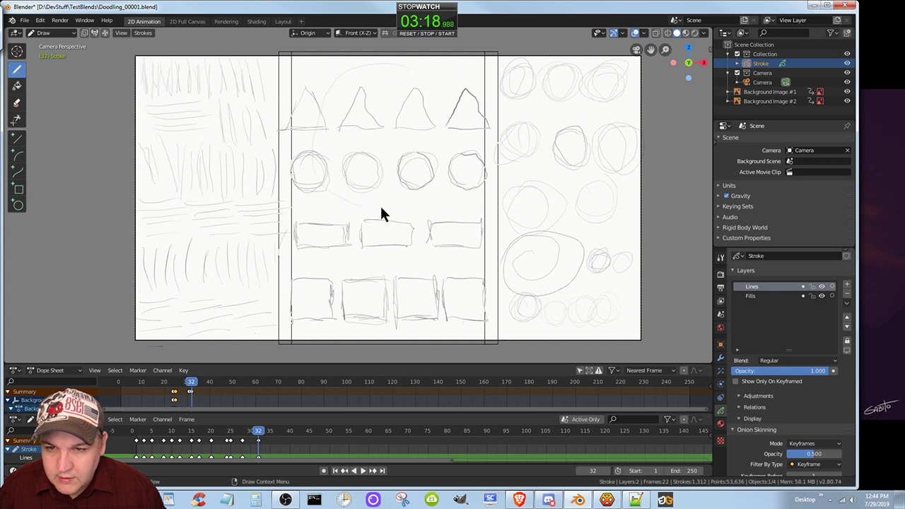
pyautogui.moveTo(380, 208)
pyautogui.mouseDown()
pyautogui.moveTo(462, 145)
pyautogui.moveTo(390, 66)
pyautogui.moveTo(317, 114)
pyautogui.mouseUp()
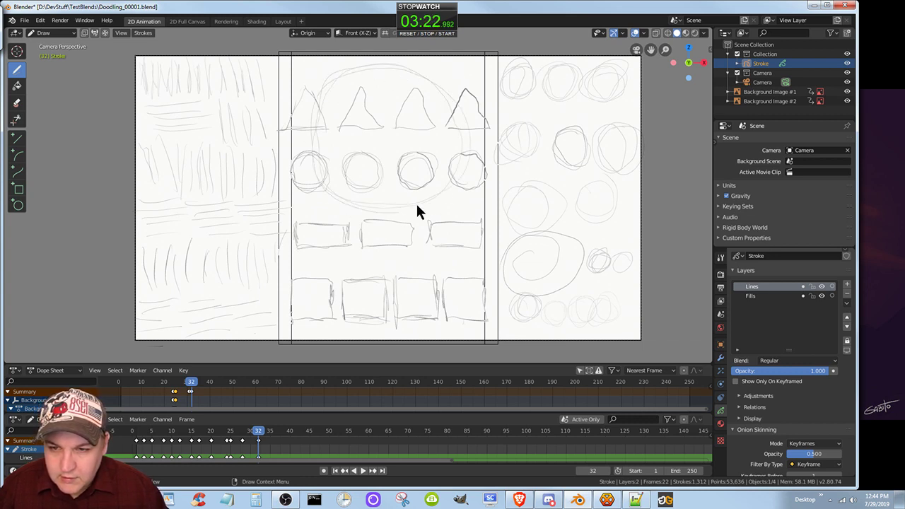
pyautogui.moveTo(417, 206)
pyautogui.mouseDown()
pyautogui.moveTo(427, 78)
pyautogui.moveTo(319, 117)
pyautogui.mouseUp()
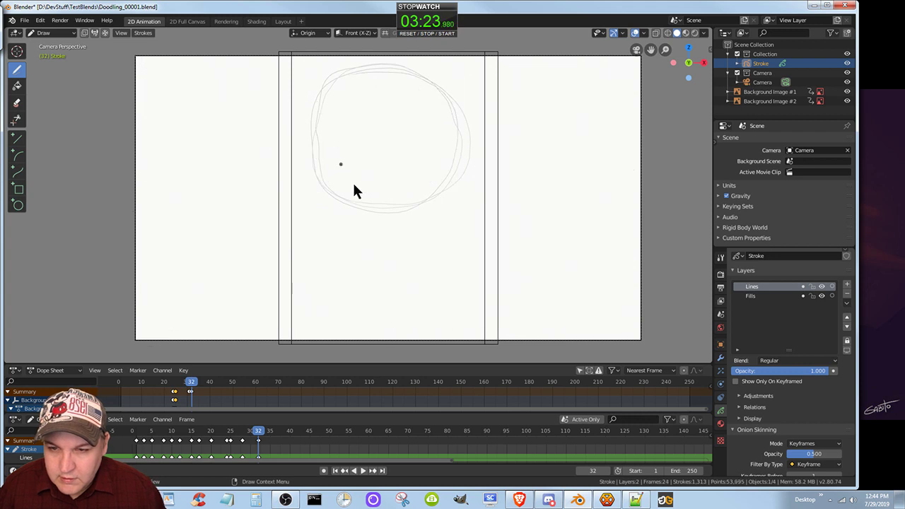
# Step: Sketch guide lines across the large circle: a vertical centre line, a horizontal line near mid-height and a fainter horizontal one below it
pyautogui.click(383, 70)
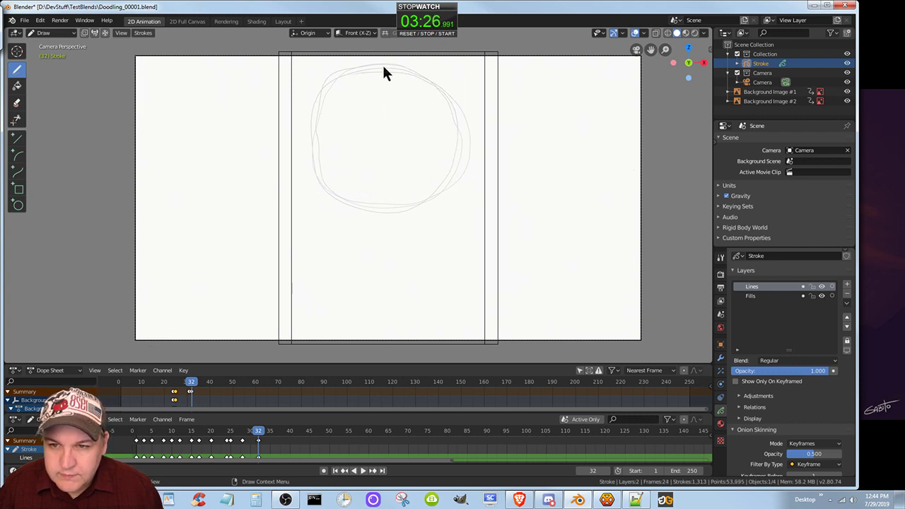
pyautogui.moveTo(382, 69); pyautogui.dragTo(389, 151)
pyautogui.moveTo(382, 70); pyautogui.dragTo(383, 217)
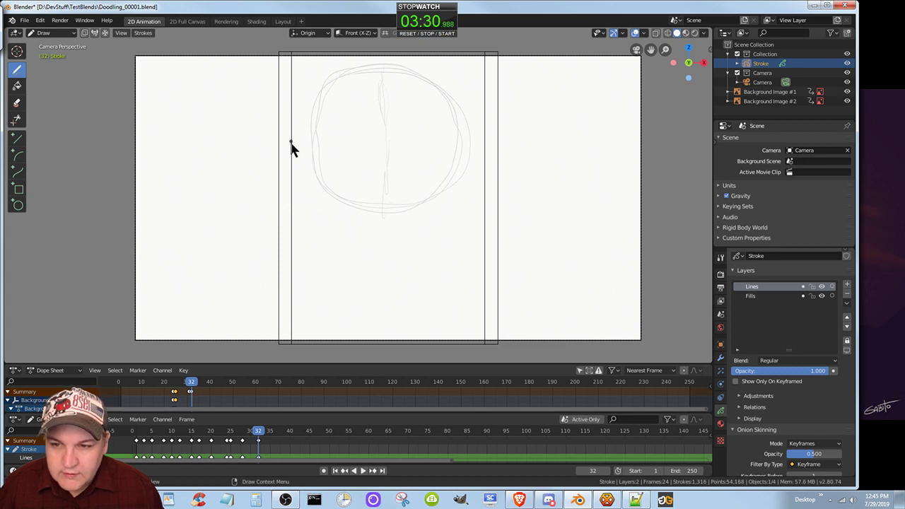
pyautogui.moveTo(355, 151); pyautogui.dragTo(368, 148)
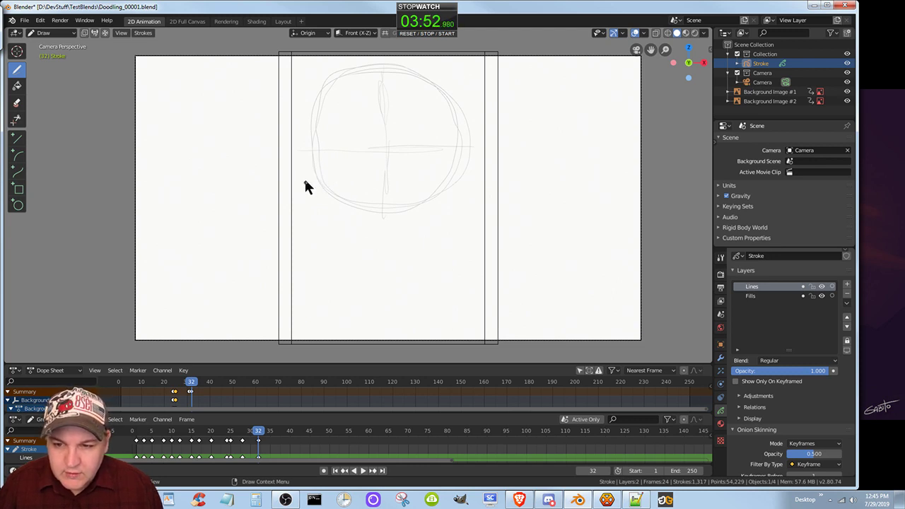
pyautogui.moveTo(321, 179); pyautogui.dragTo(422, 177)
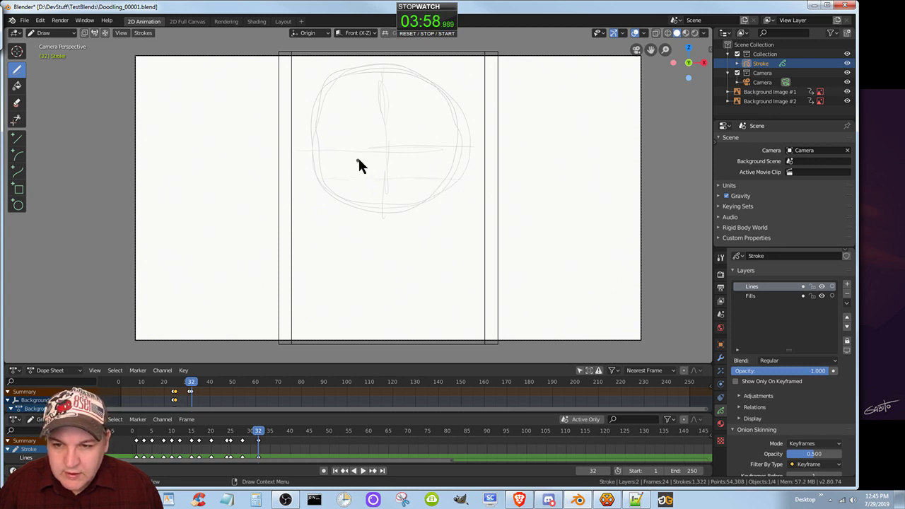
# Step: Sketch two rounded eyes below the upper horizontal guide line, with a small oval iris inside each
pyautogui.moveTo(358, 160)
pyautogui.mouseDown()
pyautogui.moveTo(347, 176)
pyautogui.moveTo(361, 189)
pyautogui.mouseUp()
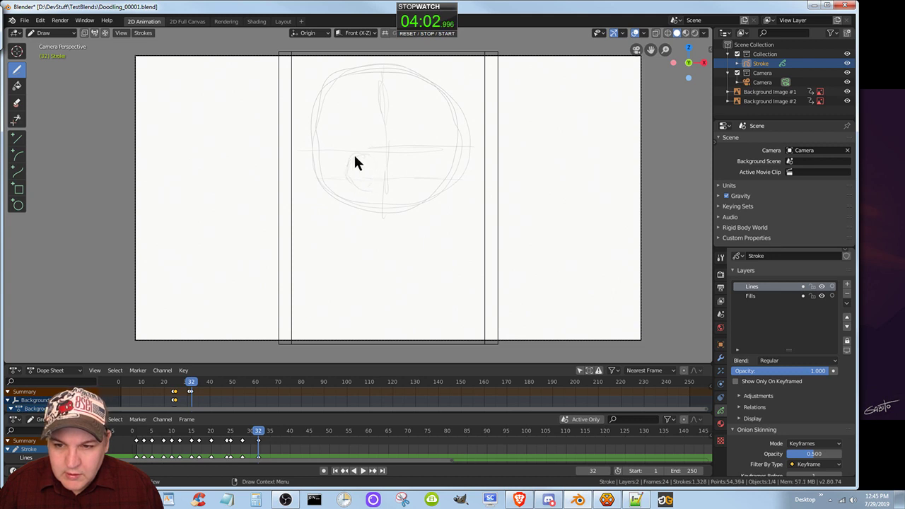
pyautogui.moveTo(356, 156); pyautogui.dragTo(370, 190)
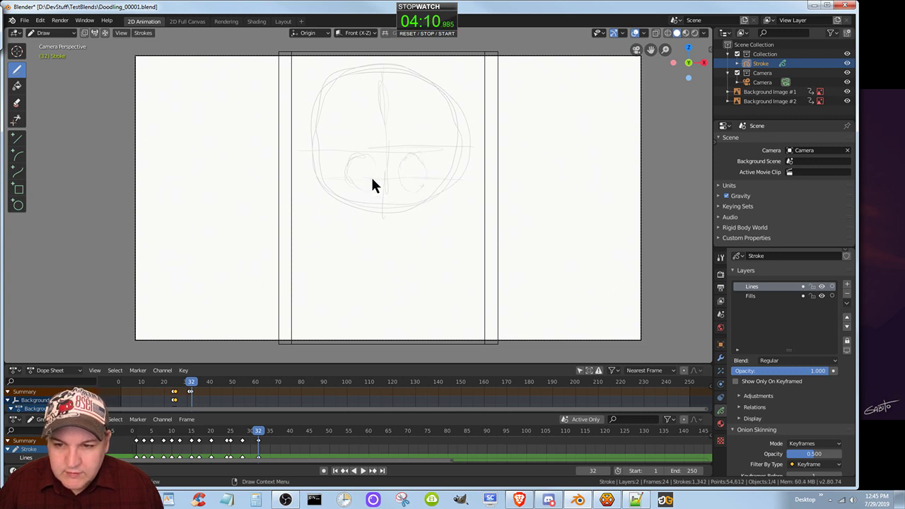
pyautogui.moveTo(371, 159); pyautogui.dragTo(376, 181)
pyautogui.moveTo(373, 186); pyautogui.dragTo(359, 195)
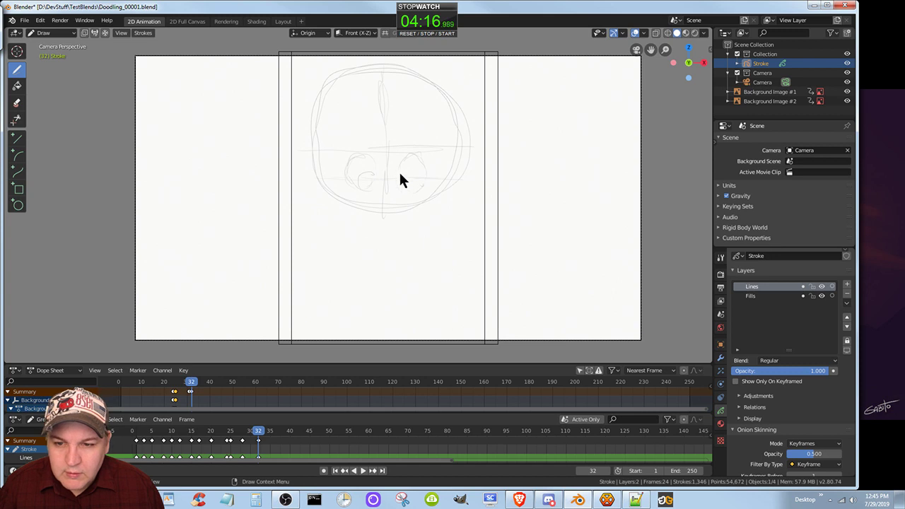
pyautogui.moveTo(404, 171); pyautogui.dragTo(412, 182)
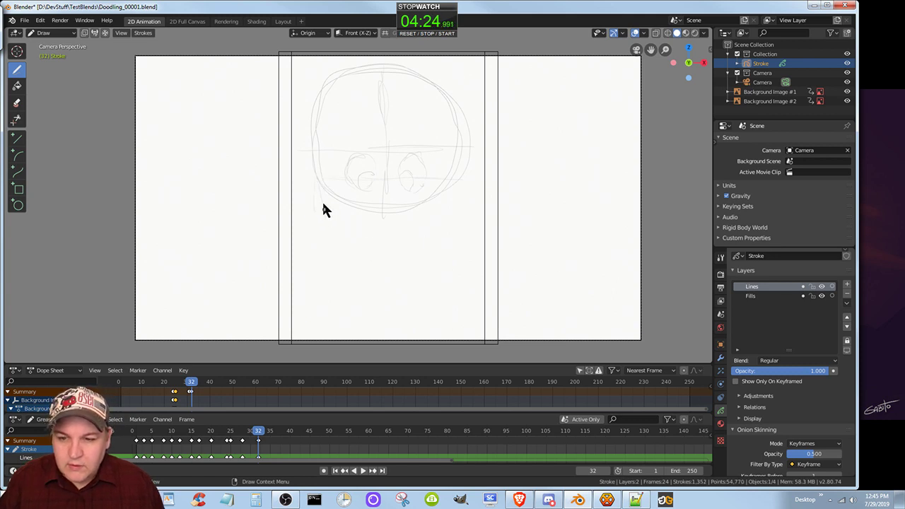
# Step: Sketch the jaw outline below the circle, running down from both sides and meeting in a broad chin
pyautogui.moveTo(325, 228); pyautogui.dragTo(330, 239)
pyautogui.moveTo(327, 232); pyautogui.dragTo(332, 244)
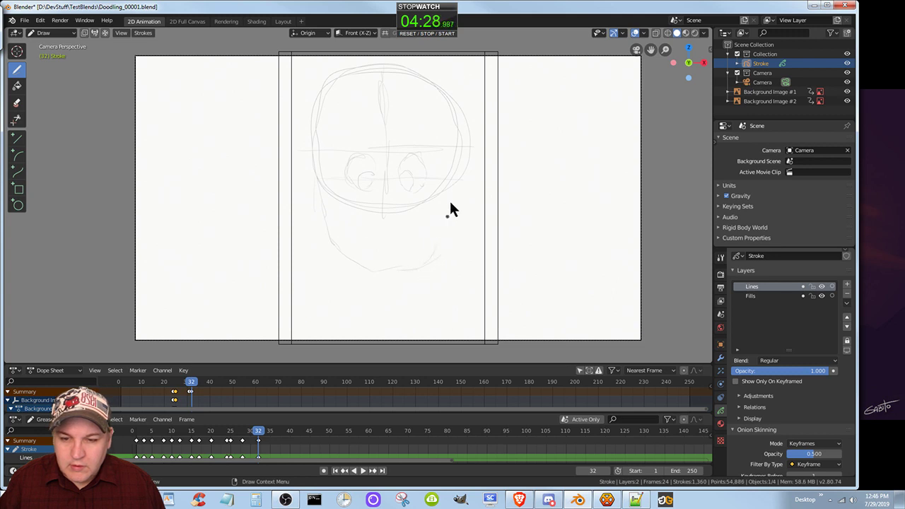
pyautogui.moveTo(444, 204); pyautogui.dragTo(434, 245)
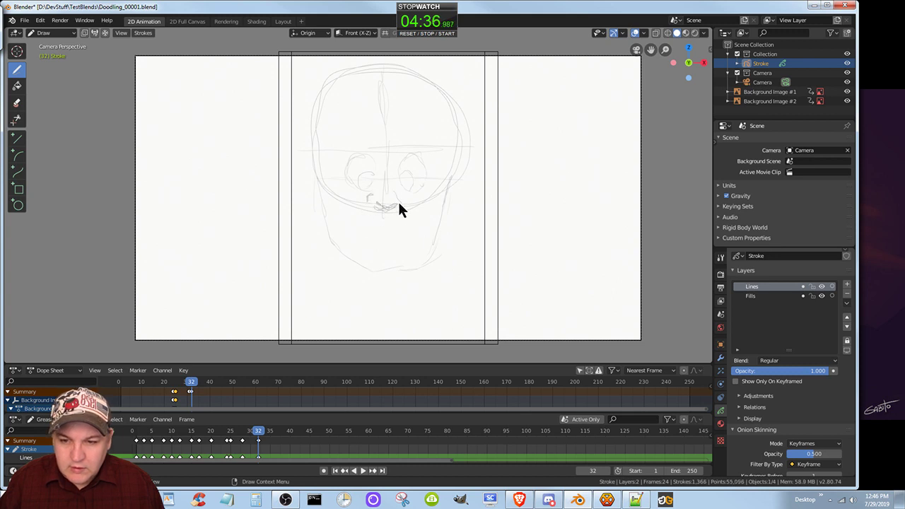
# Step: Sketch a nose at the circle's lower edge and a straight mouth line below it, and shade both irises
pyautogui.click(397, 255)
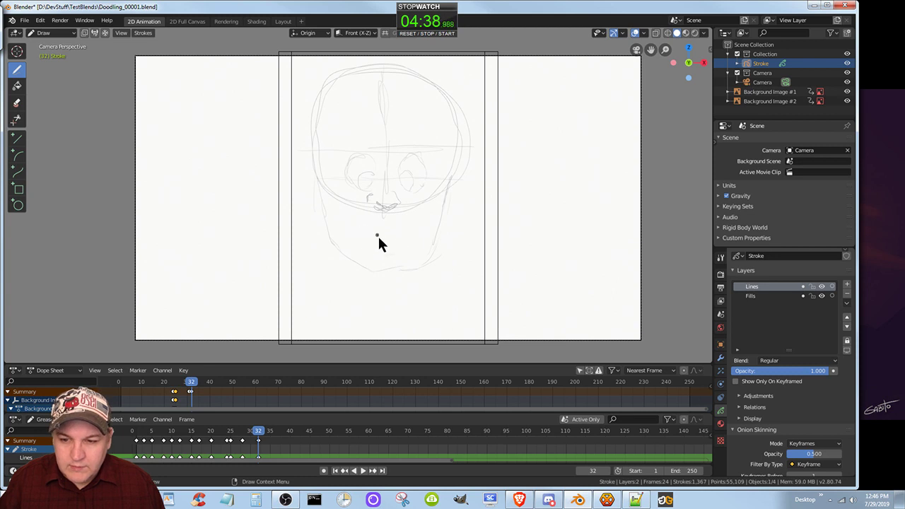
pyautogui.moveTo(360, 232); pyautogui.dragTo(417, 230)
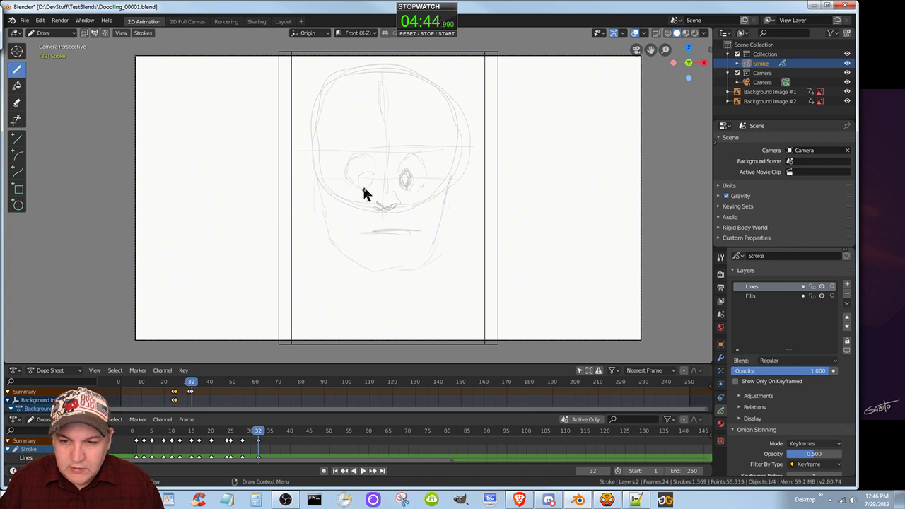
pyautogui.moveTo(367, 170); pyautogui.dragTo(362, 178)
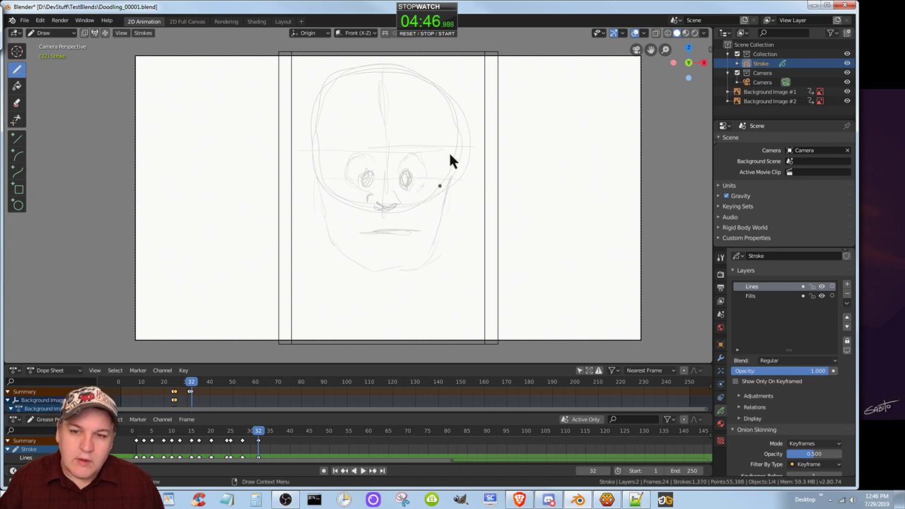
# Step: Sketch an ear on each side of the head at eye level and add a cleft at the chin
pyautogui.moveTo(457, 151)
pyautogui.mouseDown()
pyautogui.moveTo(466, 144)
pyautogui.moveTo(463, 174)
pyautogui.mouseUp()
pyautogui.moveTo(462, 184); pyautogui.dragTo(456, 195)
pyautogui.moveTo(318, 154)
pyautogui.mouseDown()
pyautogui.moveTo(324, 171)
pyautogui.moveTo(306, 191)
pyautogui.mouseUp()
pyautogui.moveTo(305, 188)
pyautogui.mouseDown()
pyautogui.moveTo(308, 209)
pyautogui.moveTo(331, 206)
pyautogui.mouseUp()
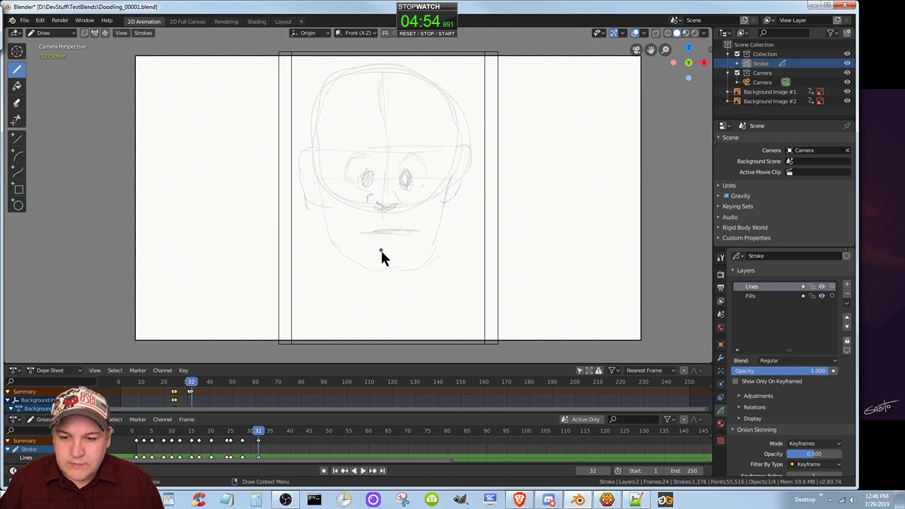
pyautogui.moveTo(371, 267)
pyautogui.mouseDown()
pyautogui.moveTo(410, 267)
pyautogui.moveTo(372, 270)
pyautogui.mouseUp()
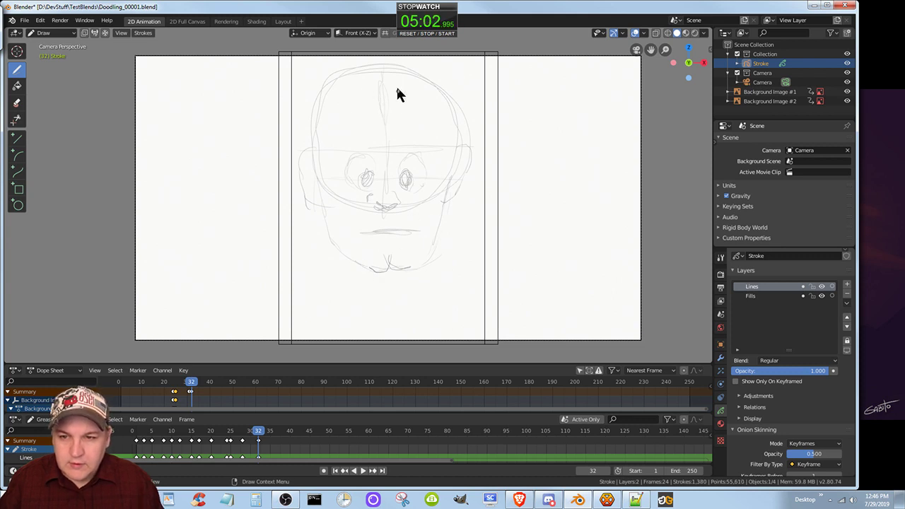
# Step: Sketch the hair with a curved hairline across the forehead, a side parting and outer contours around the top of the head
pyautogui.moveTo(407, 71)
pyautogui.mouseDown()
pyautogui.moveTo(387, 102)
pyautogui.moveTo(356, 108)
pyautogui.mouseUp()
pyautogui.moveTo(357, 108); pyautogui.dragTo(330, 130)
pyautogui.moveTo(333, 122)
pyautogui.mouseDown()
pyautogui.moveTo(323, 147)
pyautogui.moveTo(297, 121)
pyautogui.moveTo(302, 95)
pyautogui.moveTo(339, 71)
pyautogui.moveTo(418, 83)
pyautogui.moveTo(403, 85)
pyautogui.mouseUp()
pyautogui.moveTo(404, 80); pyautogui.dragTo(456, 133)
pyautogui.moveTo(451, 129); pyautogui.dragTo(461, 152)
pyautogui.moveTo(407, 75)
pyautogui.mouseDown()
pyautogui.moveTo(453, 77)
pyautogui.moveTo(468, 93)
pyautogui.mouseUp()
pyautogui.moveTo(467, 89); pyautogui.dragTo(465, 145)
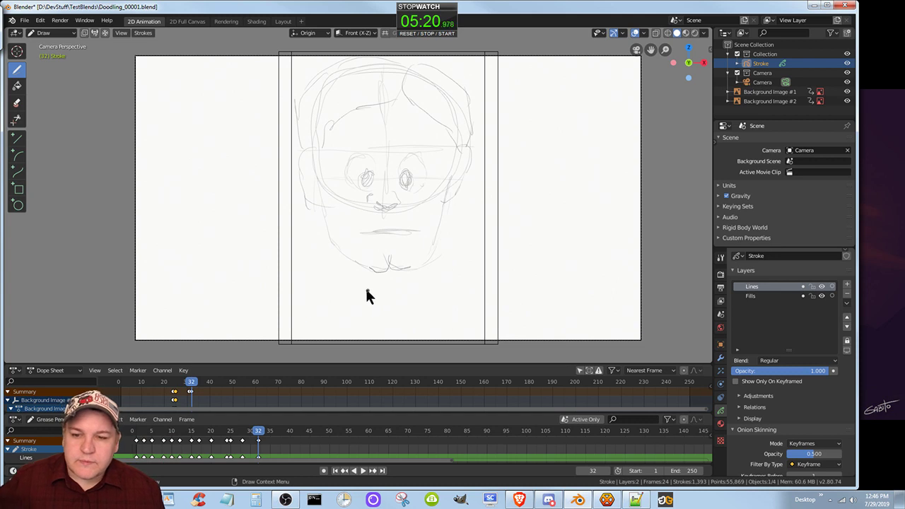
# Step: Hide Background Image #1 and Background Image #2 and save the file
pyautogui.click(847, 91)
pyautogui.click(847, 101)
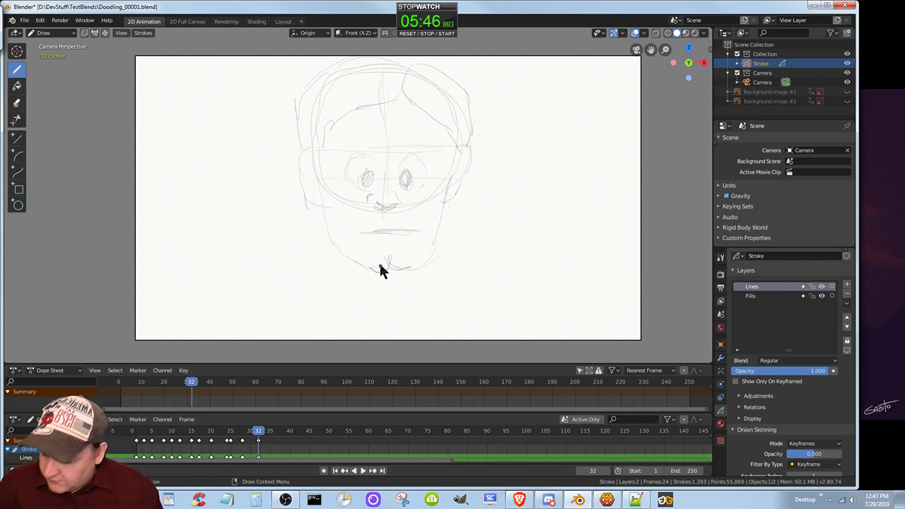
pyautogui.hotkey('ctrl', 's')
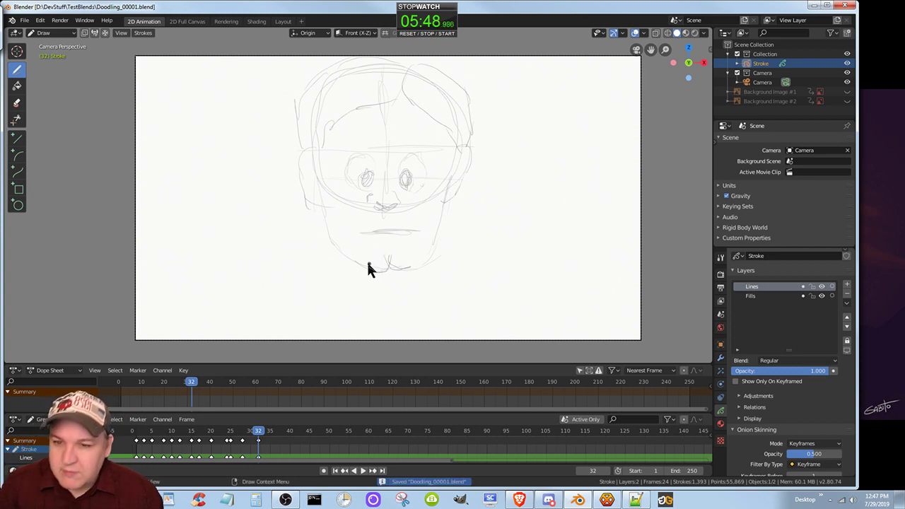
# Step: Sketch six rough practice circles around the head: two to its right, two to its left and one on each side below the chin
pyautogui.moveTo(405, 173); pyautogui.dragTo(407, 185)
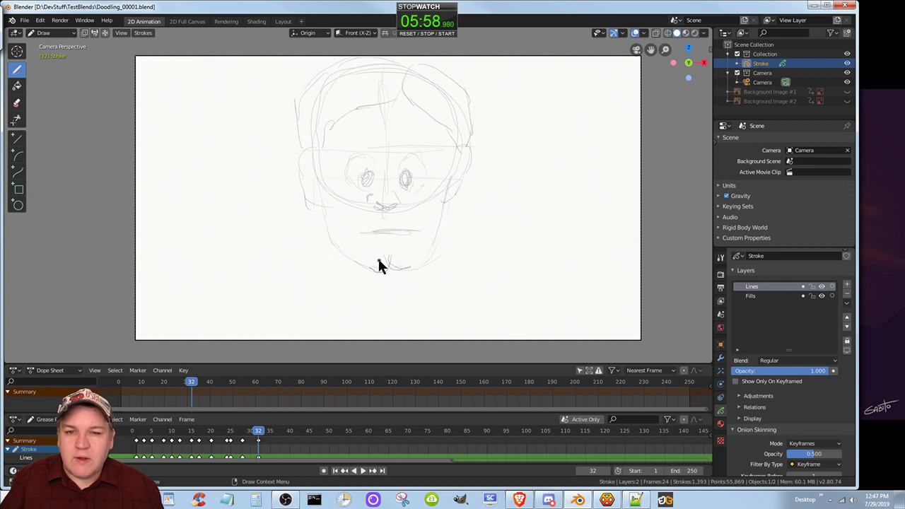
pyautogui.click(406, 238)
pyautogui.click(533, 114)
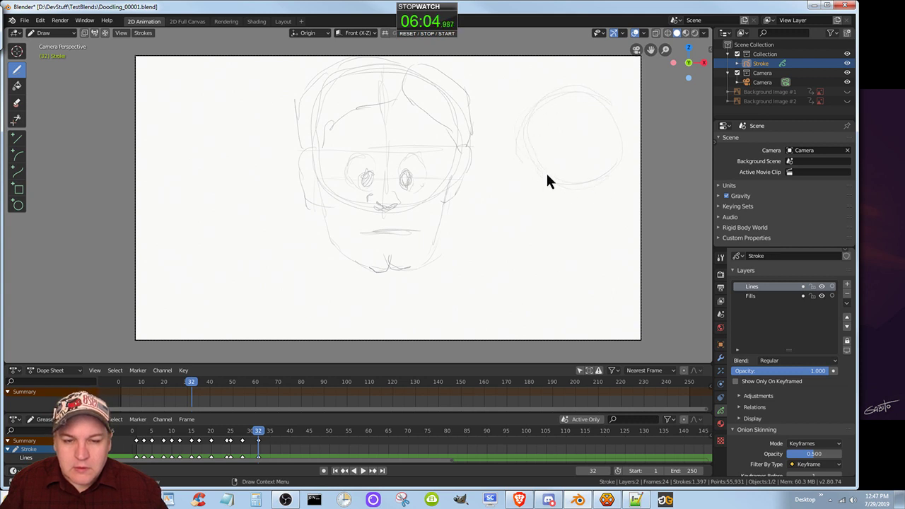
pyautogui.moveTo(624, 143); pyautogui.dragTo(571, 173)
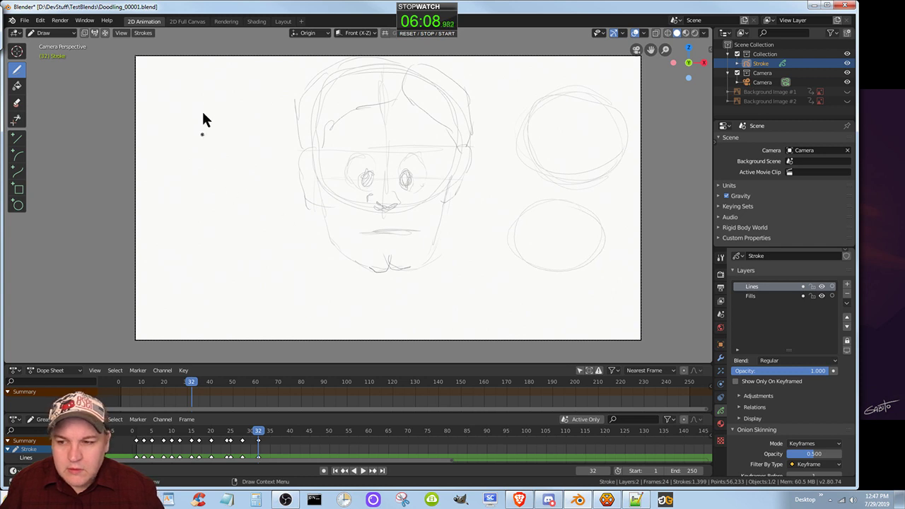
pyautogui.moveTo(202, 117)
pyautogui.mouseDown()
pyautogui.moveTo(180, 138)
pyautogui.moveTo(196, 95)
pyautogui.moveTo(274, 136)
pyautogui.mouseUp()
pyautogui.moveTo(245, 90); pyautogui.dragTo(190, 90)
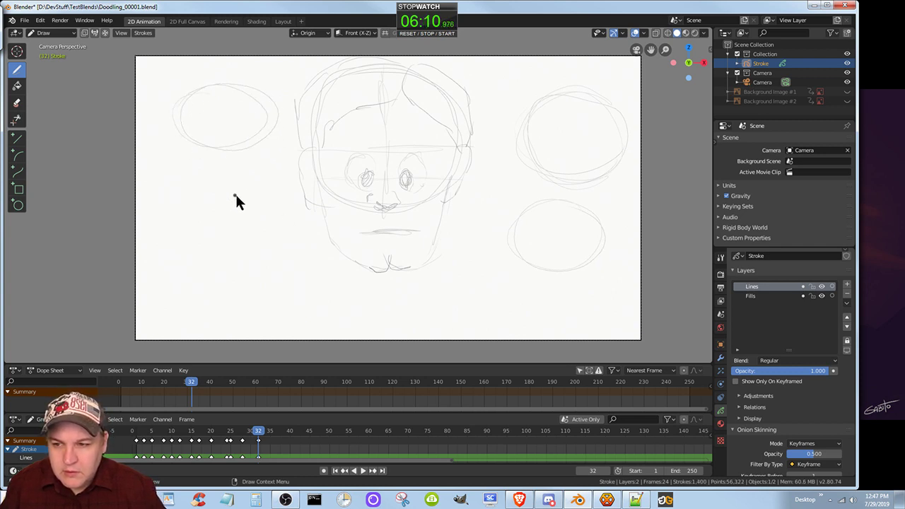
pyautogui.moveTo(178, 230)
pyautogui.mouseDown()
pyautogui.moveTo(194, 165)
pyautogui.moveTo(255, 203)
pyautogui.moveTo(215, 246)
pyautogui.moveTo(173, 218)
pyautogui.moveTo(182, 202)
pyautogui.mouseUp()
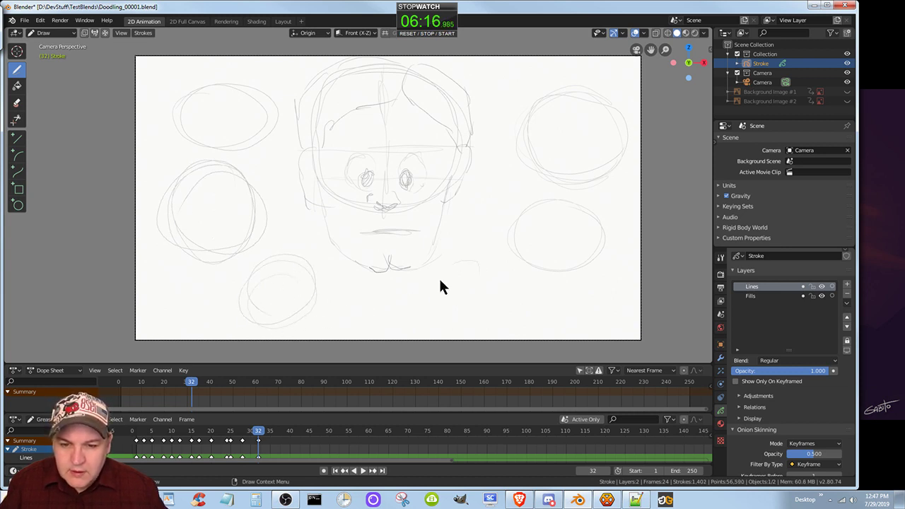
pyautogui.moveTo(440, 287)
pyautogui.mouseDown()
pyautogui.moveTo(481, 262)
pyautogui.moveTo(500, 299)
pyautogui.moveTo(483, 318)
pyautogui.moveTo(493, 322)
pyautogui.mouseUp()
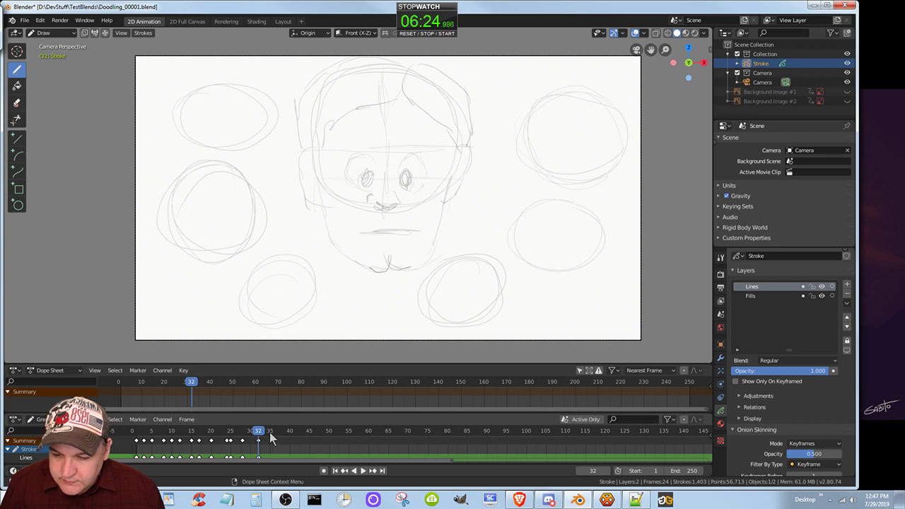
# Step: Advance to frame 34 and insert a Grease Pencil keyframe for all channels
pyautogui.press('Right')
pyautogui.press('Right')
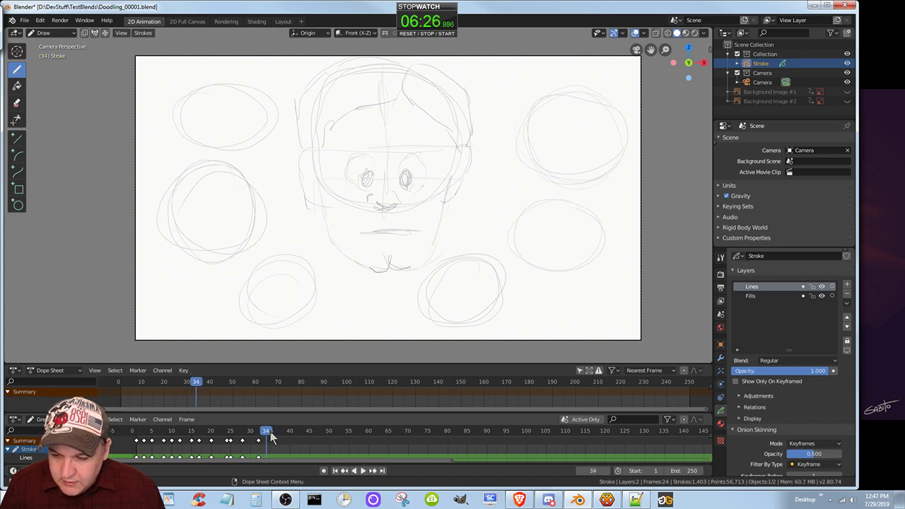
pyautogui.press('i')
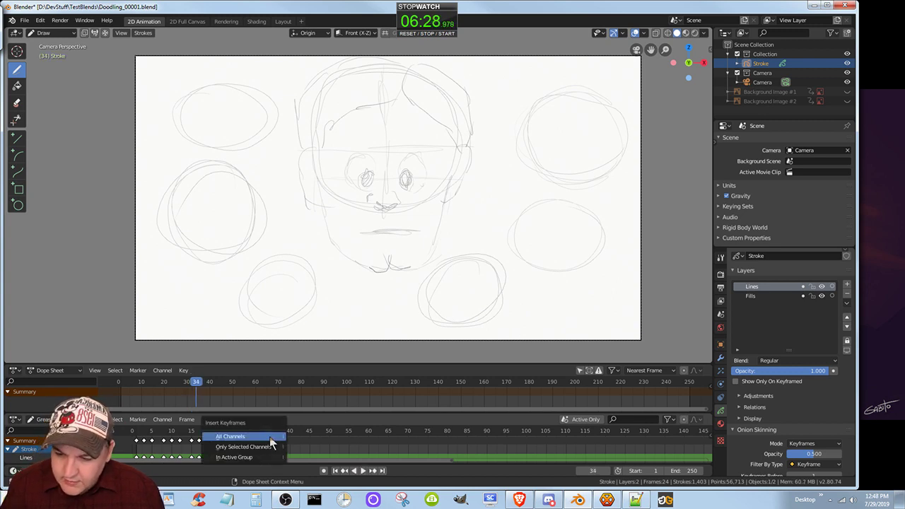
pyautogui.click(271, 436)
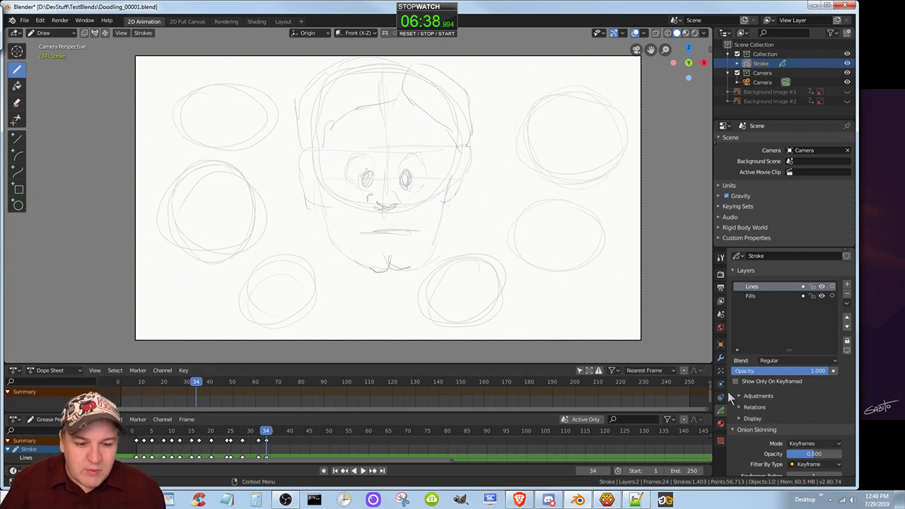
# Step: Add a new material to the Stroke object and name it Blue
pyautogui.click(720, 424)
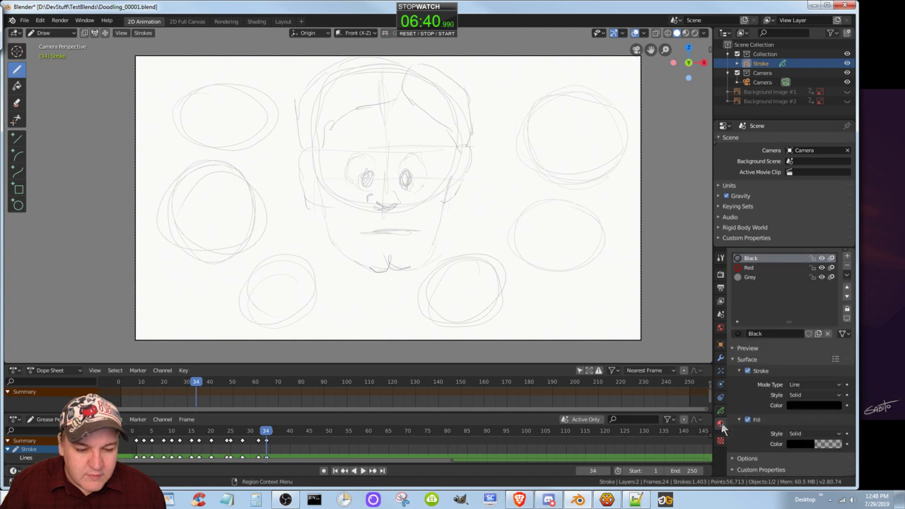
pyautogui.click(846, 255)
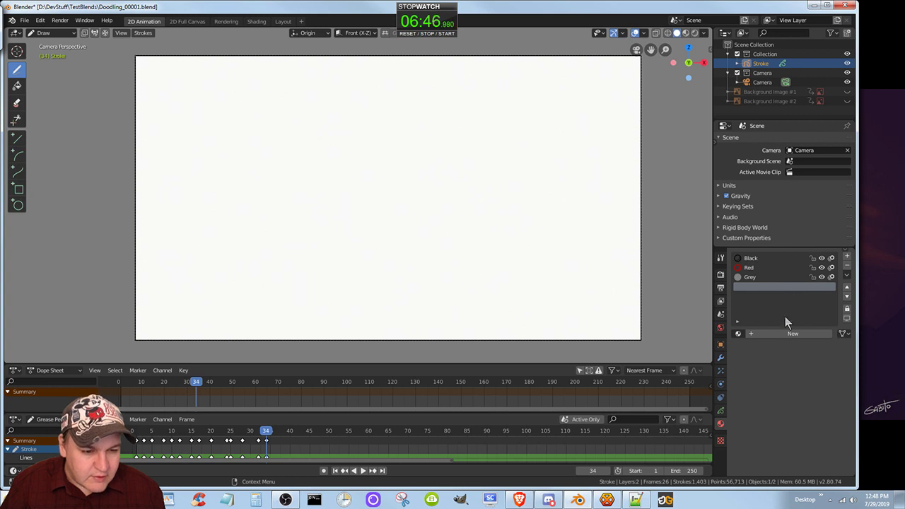
pyautogui.click(776, 334)
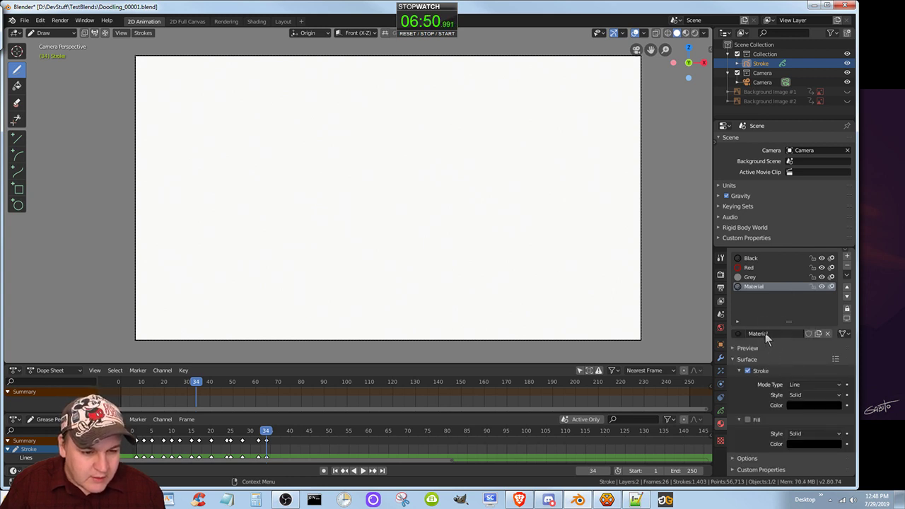
pyautogui.click(765, 333)
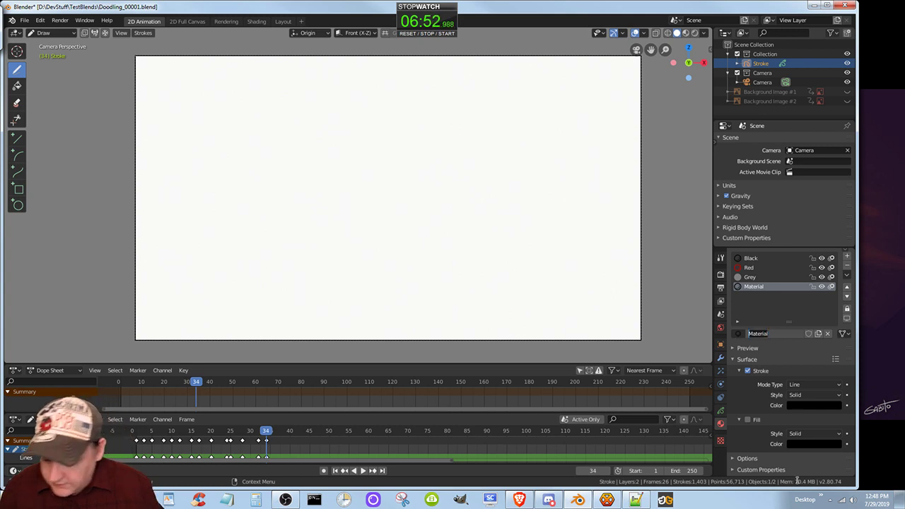
pyautogui.write('Blue')
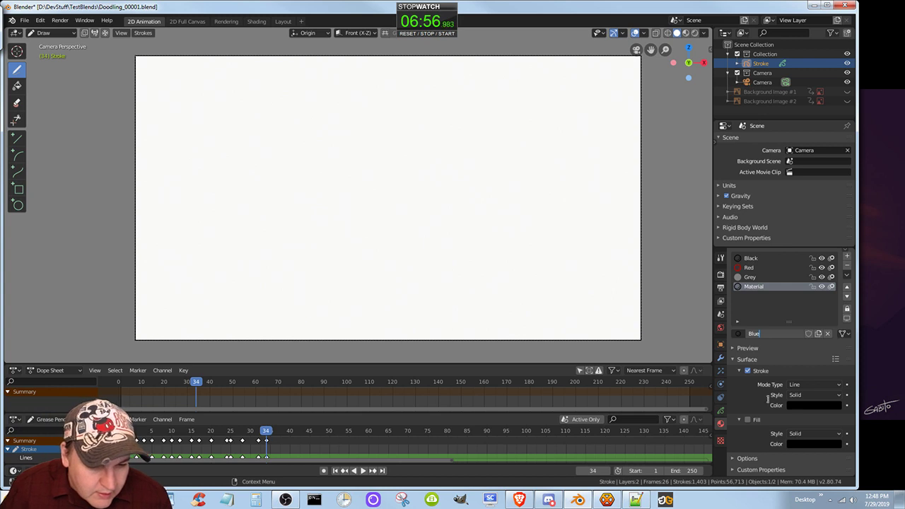
pyautogui.press('Return')
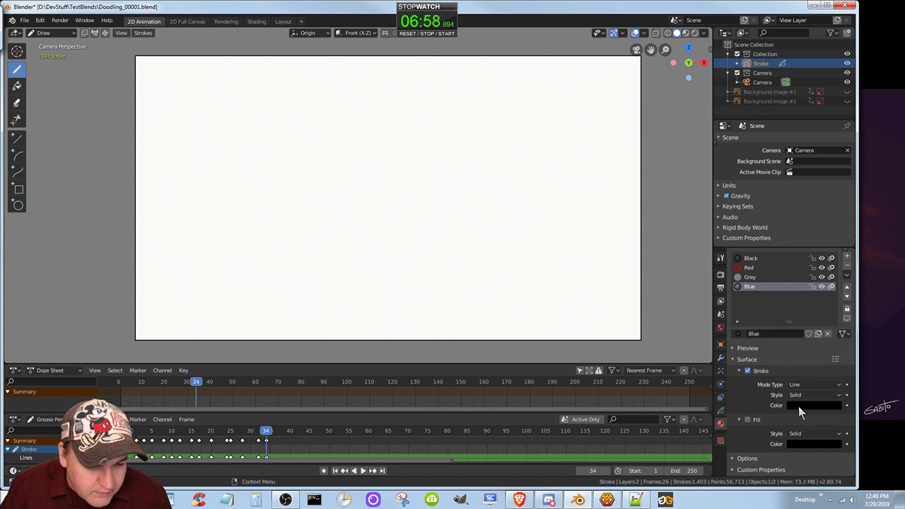
# Step: Try coloring the Blue material's stroke with HSV and RGB sliders, ending at R 1.000, G 0.000 and B 0.000
pyautogui.click(797, 406)
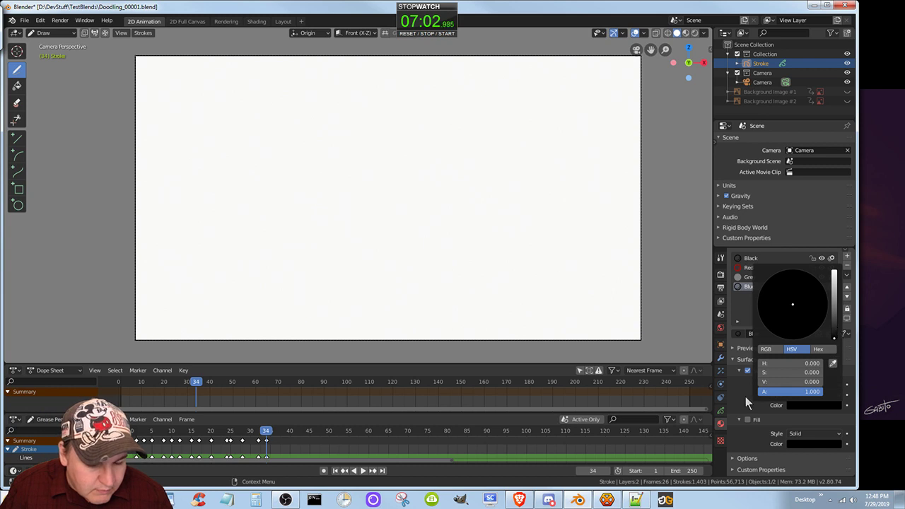
pyautogui.click(810, 405)
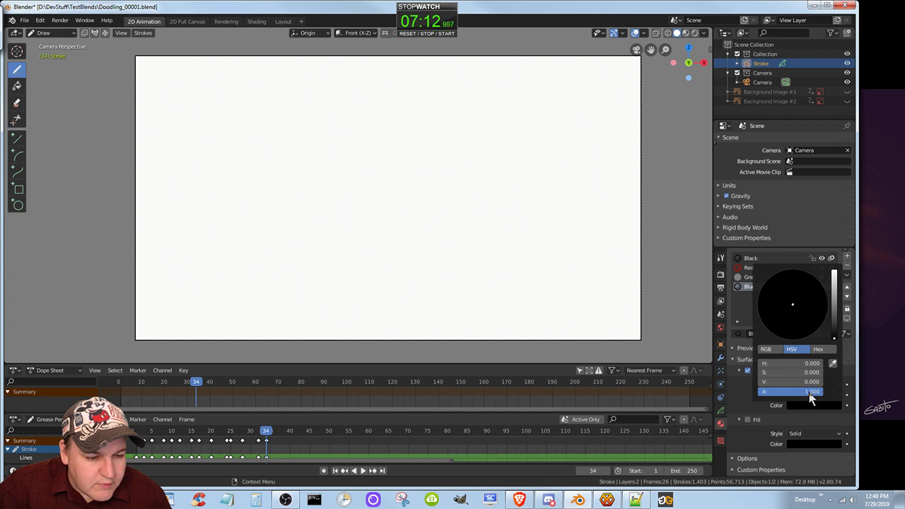
pyautogui.moveTo(809, 395)
pyautogui.mouseDown()
pyautogui.moveTo(764, 397)
pyautogui.moveTo(829, 392)
pyautogui.mouseUp()
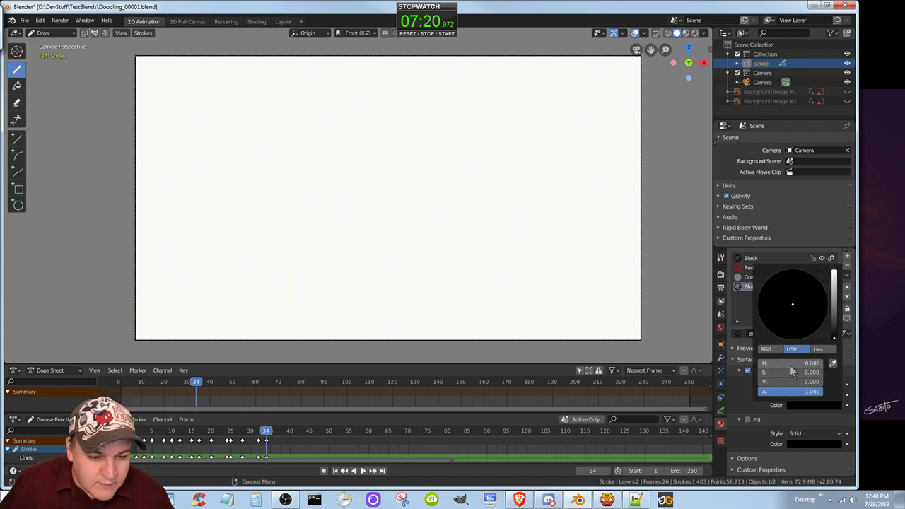
pyautogui.moveTo(790, 365)
pyautogui.mouseDown()
pyautogui.moveTo(846, 363)
pyautogui.moveTo(807, 364)
pyautogui.mouseUp()
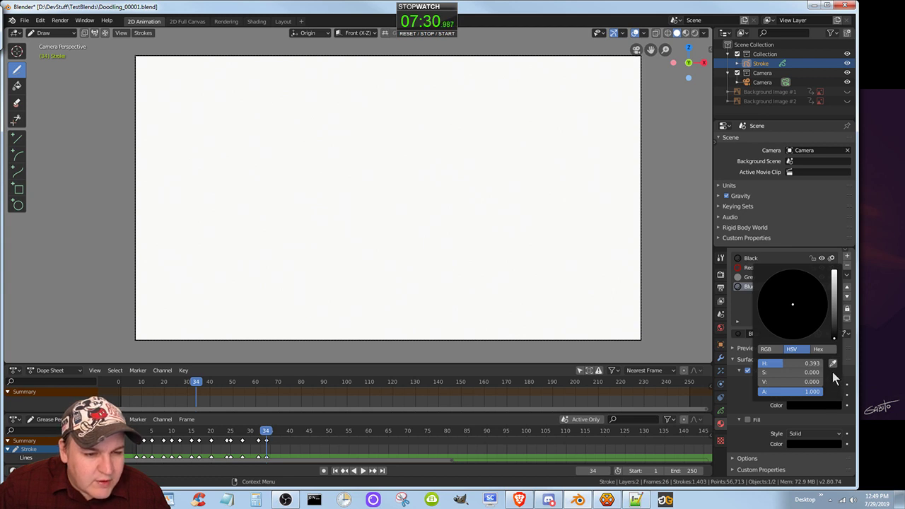
pyautogui.moveTo(783, 364); pyautogui.dragTo(827, 369)
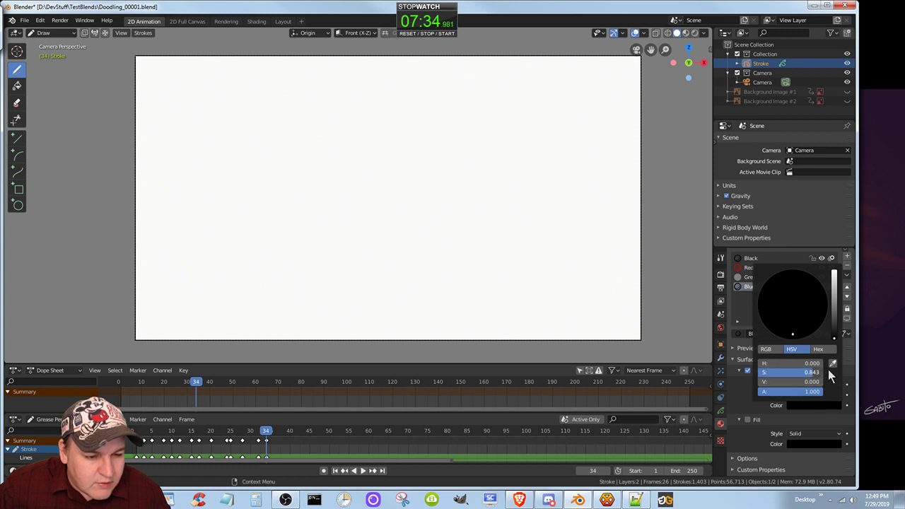
pyautogui.moveTo(771, 387); pyautogui.dragTo(849, 386)
pyautogui.moveTo(778, 364); pyautogui.dragTo(843, 366)
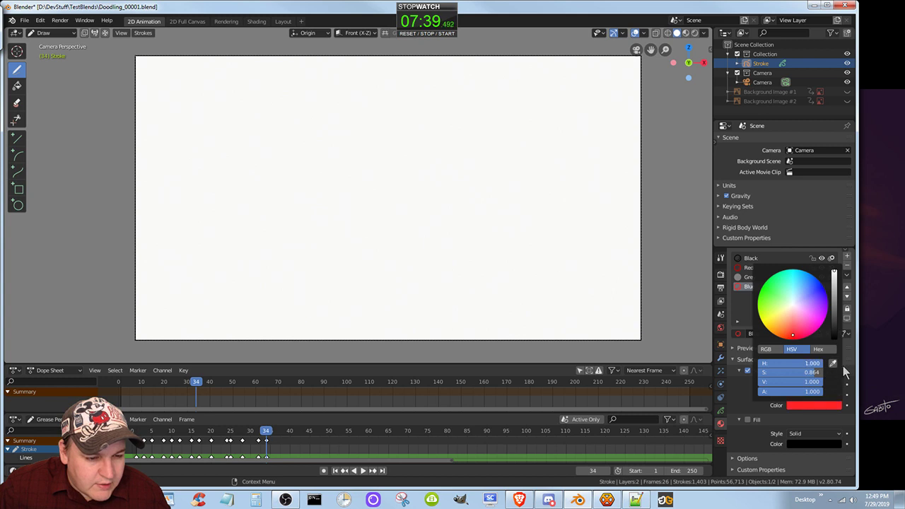
pyautogui.click(773, 349)
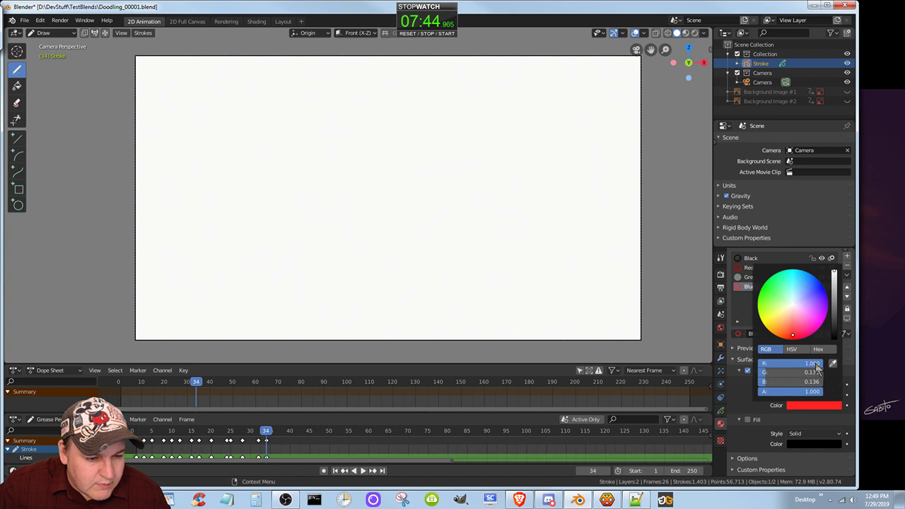
pyautogui.moveTo(767, 373); pyautogui.dragTo(747, 386)
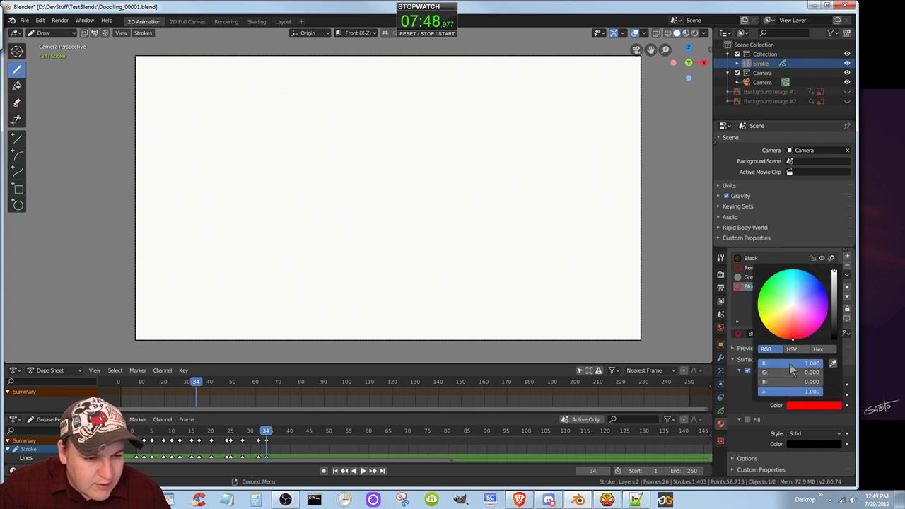
# Step: Pick a blue hue near the color wheel's edge for the Blue material's stroke and raise its brightness to a lighter blue
pyautogui.click(815, 288)
pyautogui.moveTo(815, 287)
pyautogui.mouseDown()
pyautogui.moveTo(824, 289)
pyautogui.moveTo(820, 279)
pyautogui.moveTo(839, 303)
pyautogui.mouseUp()
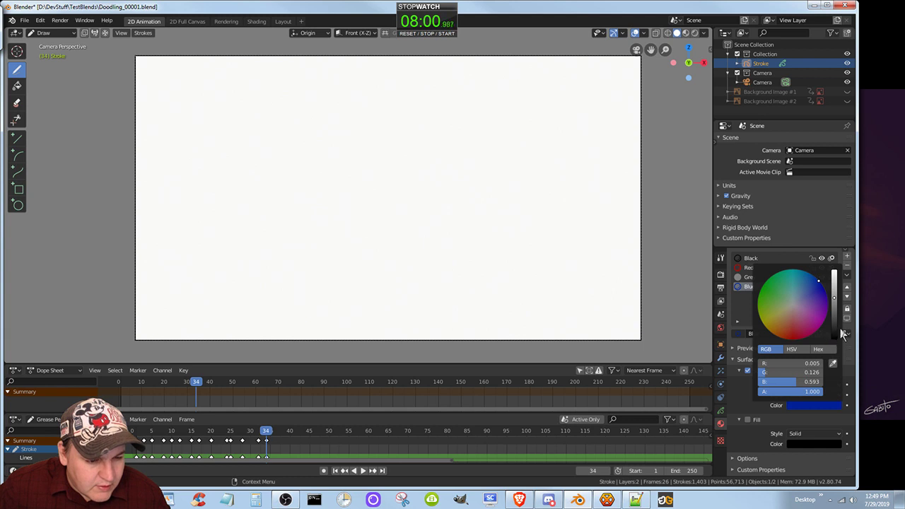
pyautogui.click(820, 280)
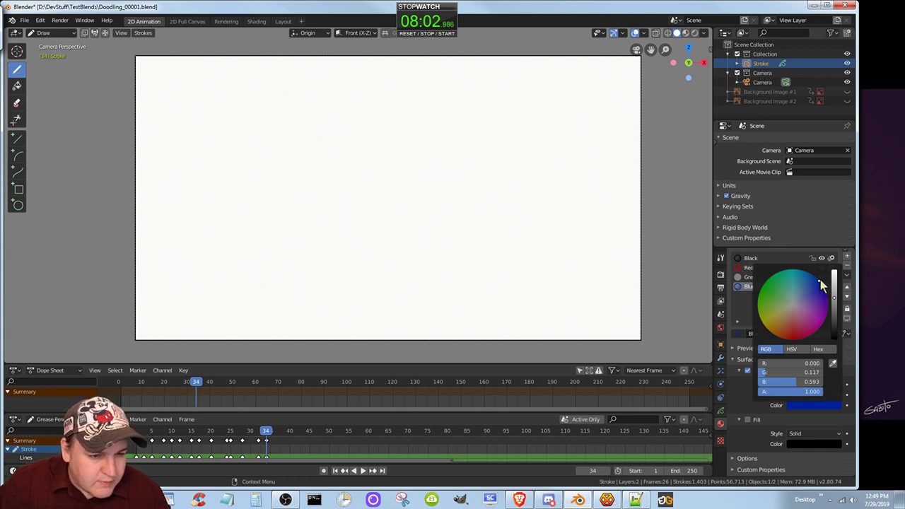
pyautogui.moveTo(820, 280)
pyautogui.mouseDown()
pyautogui.moveTo(835, 311)
pyautogui.moveTo(807, 270)
pyautogui.mouseUp()
pyautogui.moveTo(835, 300); pyautogui.dragTo(835, 281)
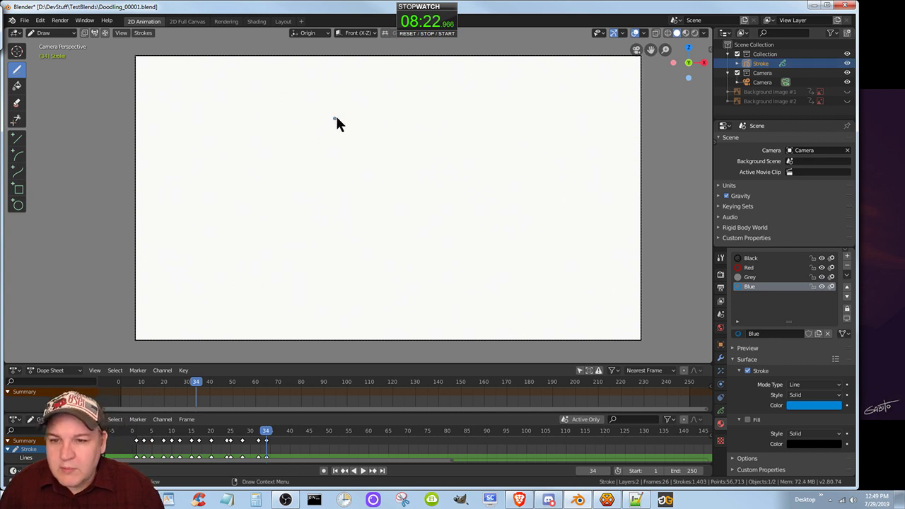
# Step: Sketch a large rough circle from overlapping loops in the upper middle of the canvas, and undo it
pyautogui.moveTo(394, 102)
pyautogui.mouseDown()
pyautogui.moveTo(333, 180)
pyautogui.moveTo(396, 90)
pyautogui.mouseUp()
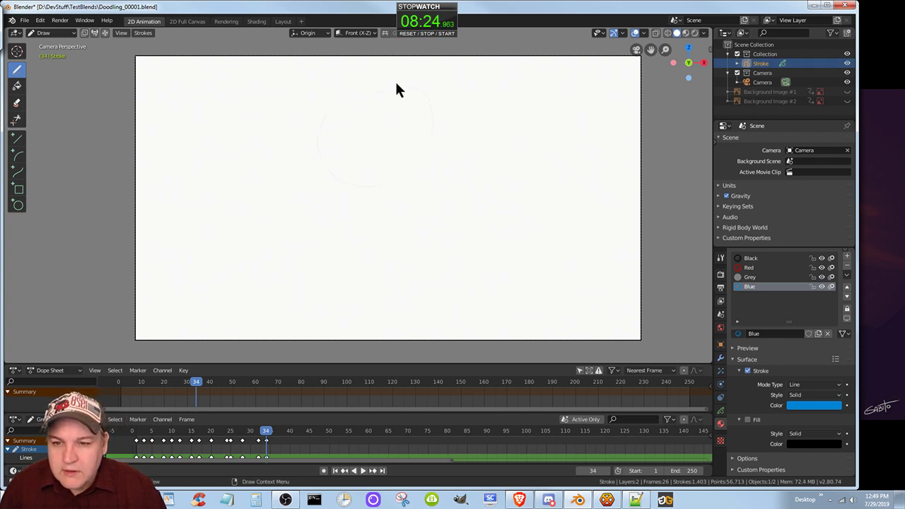
pyautogui.moveTo(393, 189)
pyautogui.mouseDown()
pyautogui.moveTo(319, 116)
pyautogui.moveTo(433, 107)
pyautogui.mouseUp()
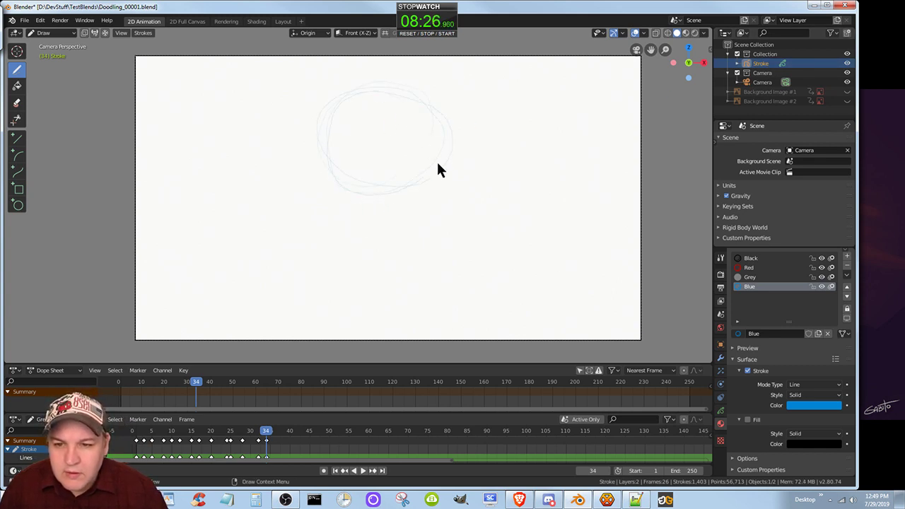
pyautogui.moveTo(439, 169); pyautogui.dragTo(368, 180)
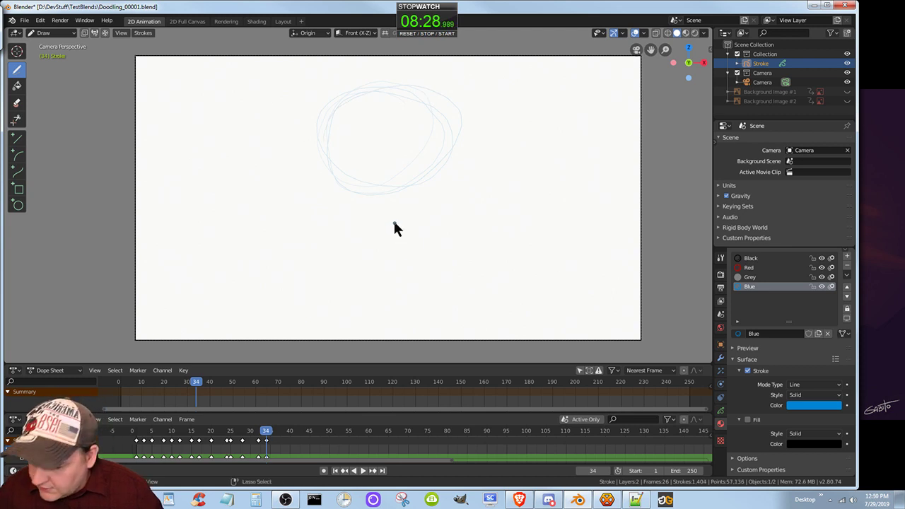
pyautogui.hotkey('ctrl', 'z')
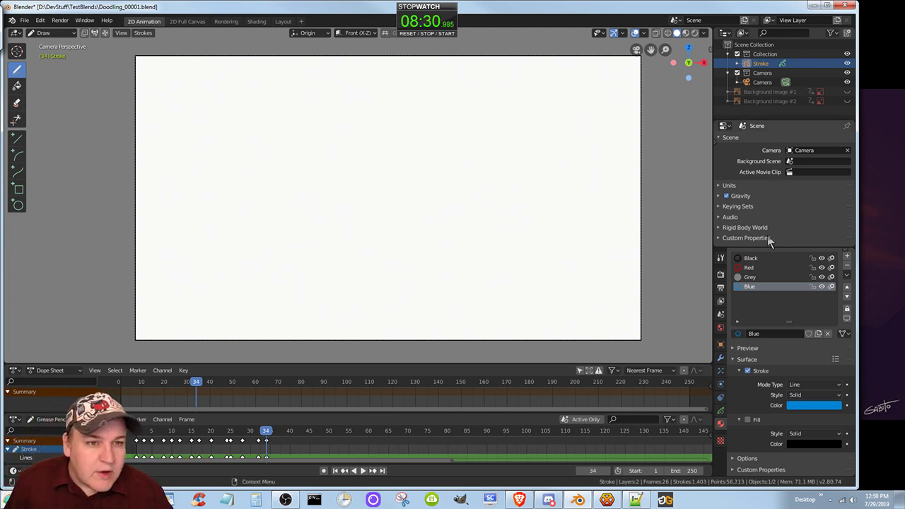
# Step: Set the Draw Pencil brush's strength to 0.576
pyautogui.click(721, 258)
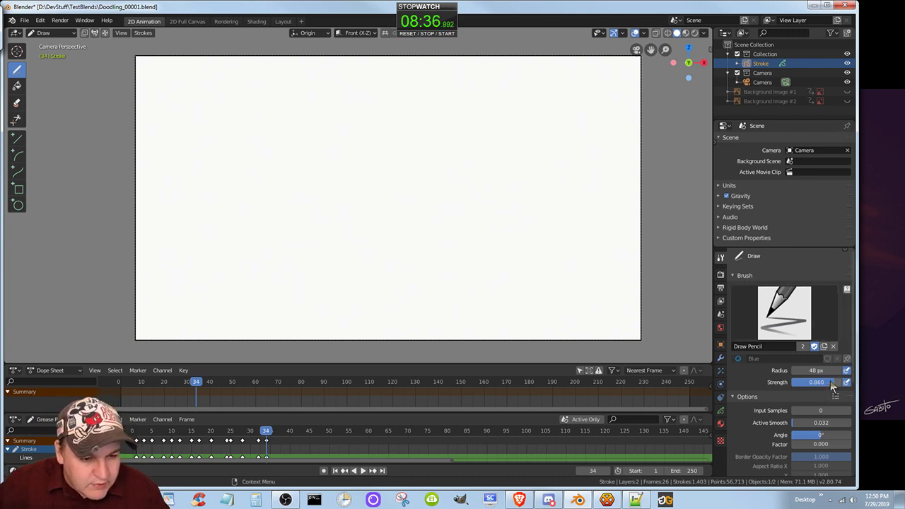
pyautogui.moveTo(823, 381); pyautogui.dragTo(810, 382)
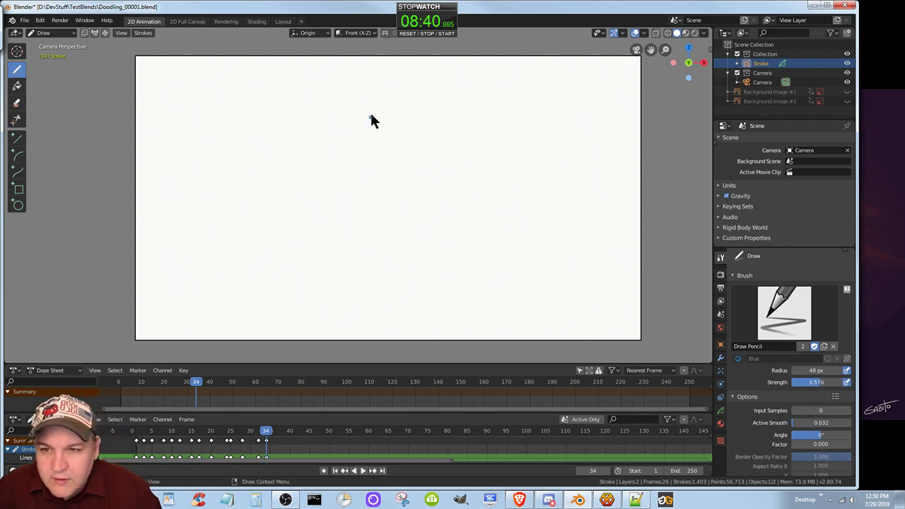
# Step: Sketch four large rough circles, two side by side near the canvas's upper middle and two directly beneath them
pyautogui.moveTo(294, 111)
pyautogui.mouseDown()
pyautogui.moveTo(368, 121)
pyautogui.moveTo(303, 160)
pyautogui.moveTo(276, 101)
pyautogui.moveTo(355, 97)
pyautogui.moveTo(363, 168)
pyautogui.mouseUp()
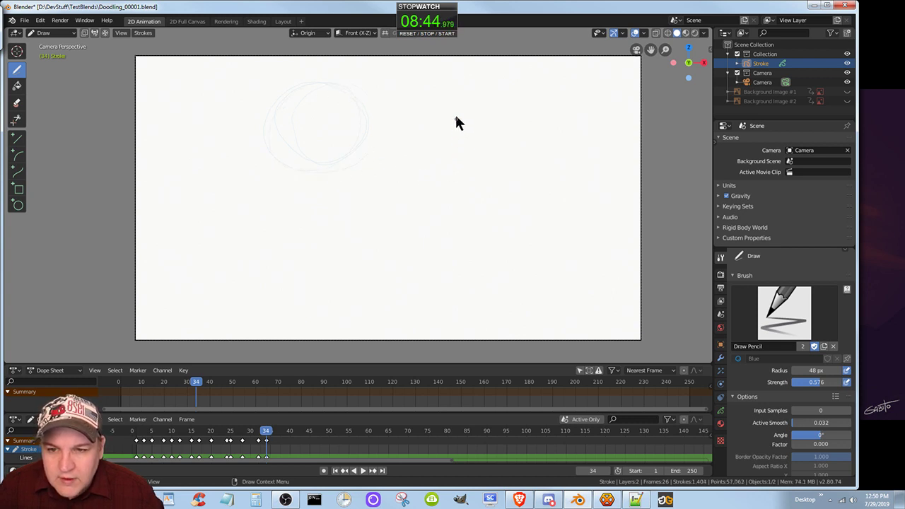
pyautogui.moveTo(385, 138)
pyautogui.mouseDown()
pyautogui.moveTo(437, 91)
pyautogui.moveTo(460, 146)
pyautogui.moveTo(408, 186)
pyautogui.moveTo(427, 144)
pyautogui.mouseUp()
pyautogui.moveTo(387, 237)
pyautogui.mouseDown()
pyautogui.moveTo(330, 182)
pyautogui.moveTo(392, 175)
pyautogui.moveTo(396, 231)
pyautogui.moveTo(451, 165)
pyautogui.moveTo(501, 208)
pyautogui.moveTo(430, 239)
pyautogui.mouseUp()
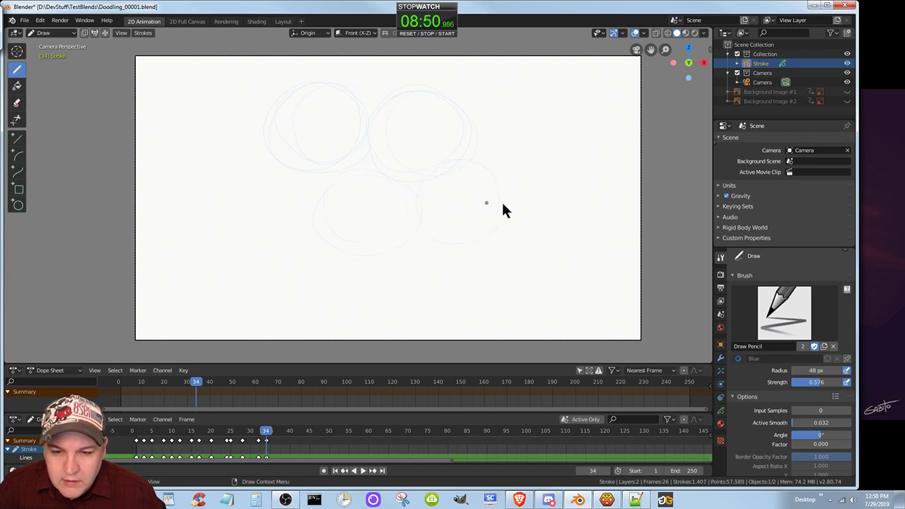
pyautogui.moveTo(529, 176); pyautogui.dragTo(533, 187)
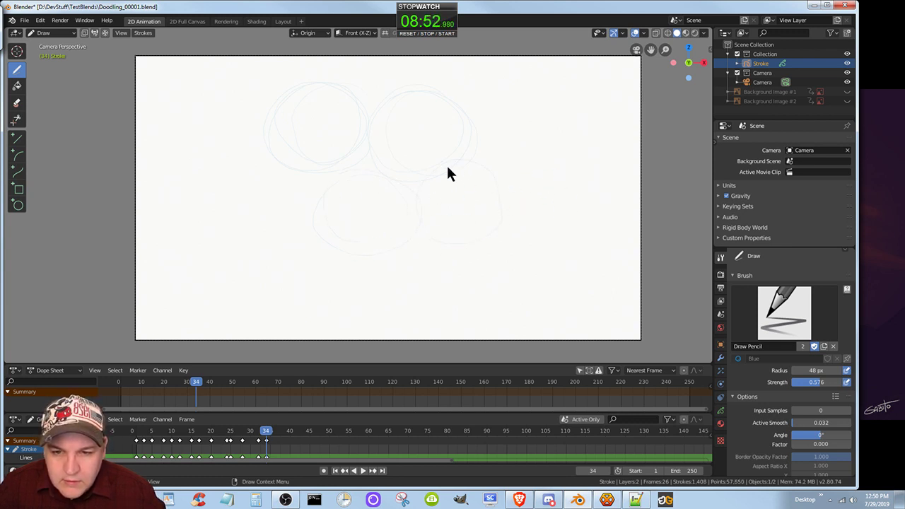
# Step: Fill the lower-right large circle with small circles, and erase all the practice circles from frame 34
pyautogui.moveTo(449, 175)
pyautogui.mouseDown()
pyautogui.moveTo(442, 169)
pyautogui.moveTo(451, 168)
pyautogui.moveTo(446, 184)
pyautogui.moveTo(430, 191)
pyautogui.moveTo(451, 219)
pyautogui.moveTo(429, 216)
pyautogui.moveTo(475, 241)
pyautogui.mouseUp()
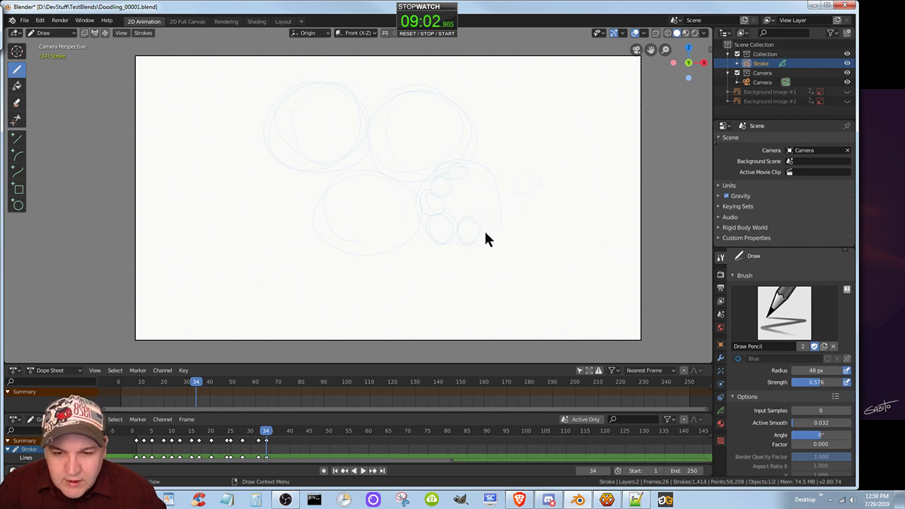
pyautogui.moveTo(495, 225)
pyautogui.mouseDown()
pyautogui.moveTo(487, 237)
pyautogui.moveTo(492, 187)
pyautogui.moveTo(481, 163)
pyautogui.moveTo(475, 191)
pyautogui.moveTo(461, 187)
pyautogui.moveTo(447, 211)
pyautogui.mouseUp()
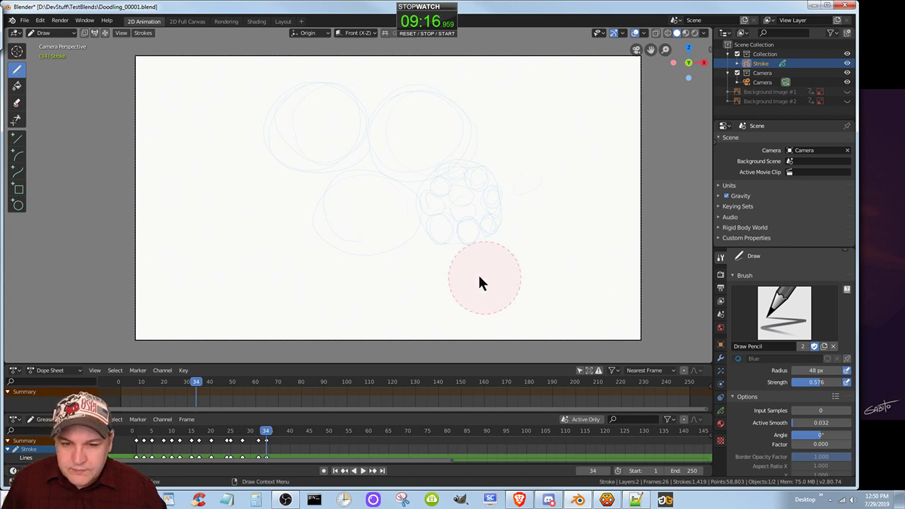
pyautogui.moveTo(479, 283)
pyautogui.keyDown('ctrl'); pyautogui.mouseDown()
pyautogui.moveTo(491, 252)
pyautogui.moveTo(434, 256)
pyautogui.moveTo(479, 165)
pyautogui.moveTo(337, 256)
pyautogui.moveTo(441, 106)
pyautogui.moveTo(334, 245)
pyautogui.moveTo(261, 121)
pyautogui.moveTo(319, 129)
pyautogui.moveTo(319, 105)
pyautogui.moveTo(394, 208)
pyautogui.moveTo(375, 237)
pyautogui.mouseUp(); pyautogui.keyUp('ctrl')
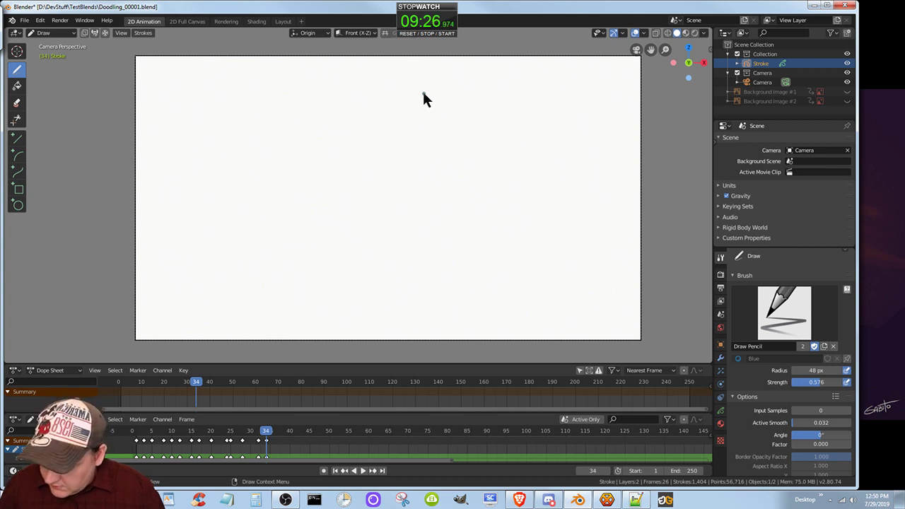
# Step: Save the blend file under its current name
pyautogui.hotkey('ctrl', 's')
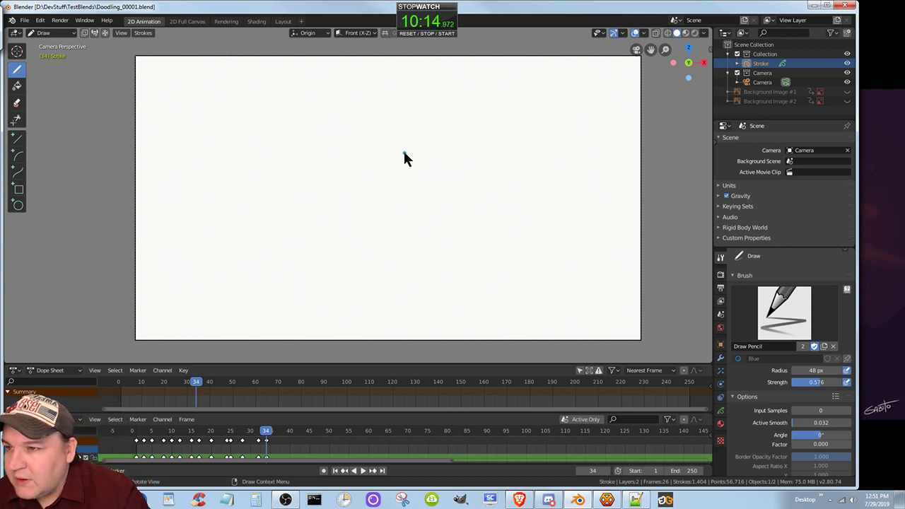
pyautogui.hotkey('ctrl', 's')
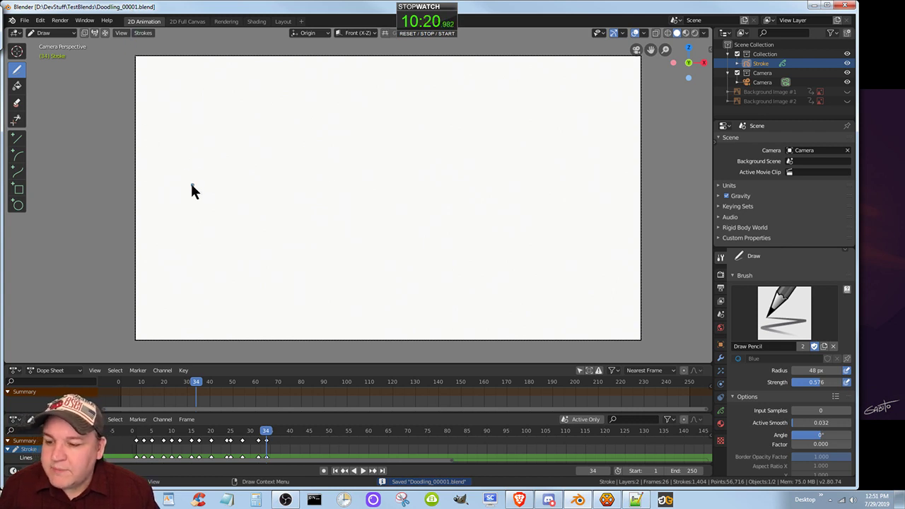
# Step: Start saving the file as a copy elsewhere, create a directory named Draw from the path, and cancel the save
pyautogui.click(25, 21)
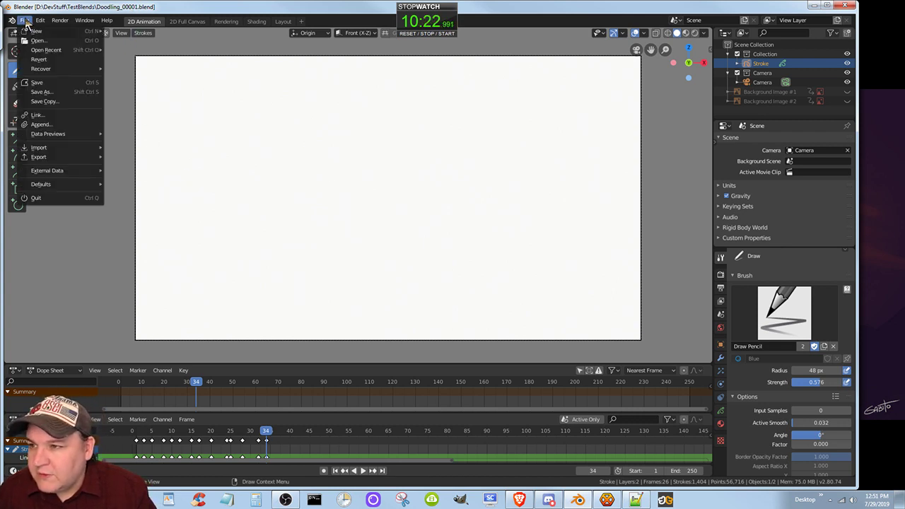
pyautogui.click(71, 92)
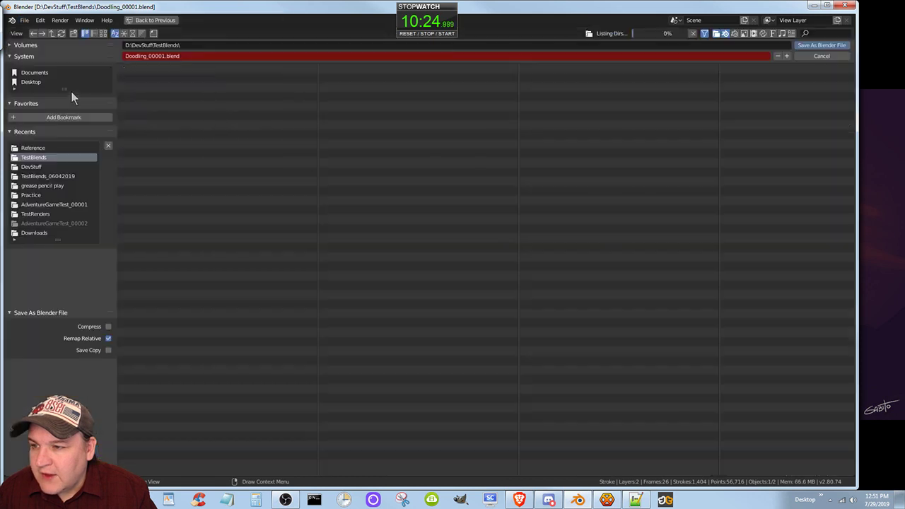
pyautogui.click(190, 46)
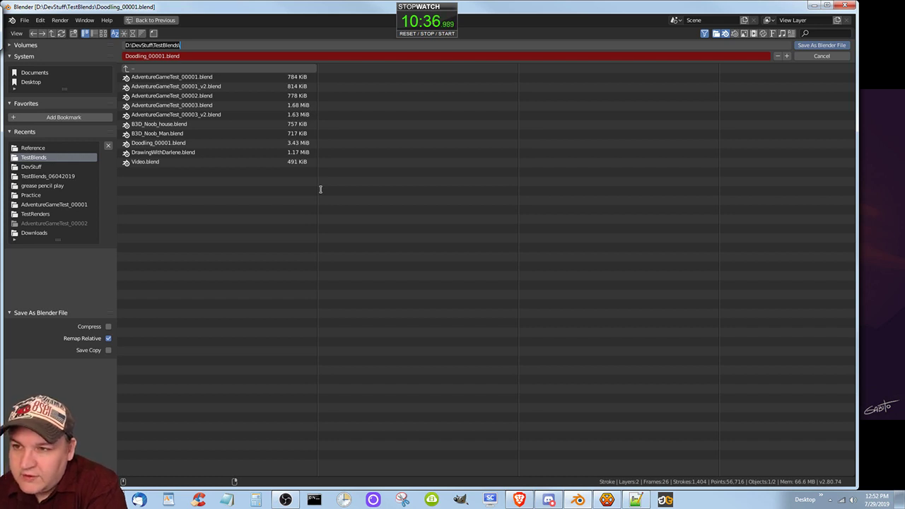
pyautogui.write('Draw')
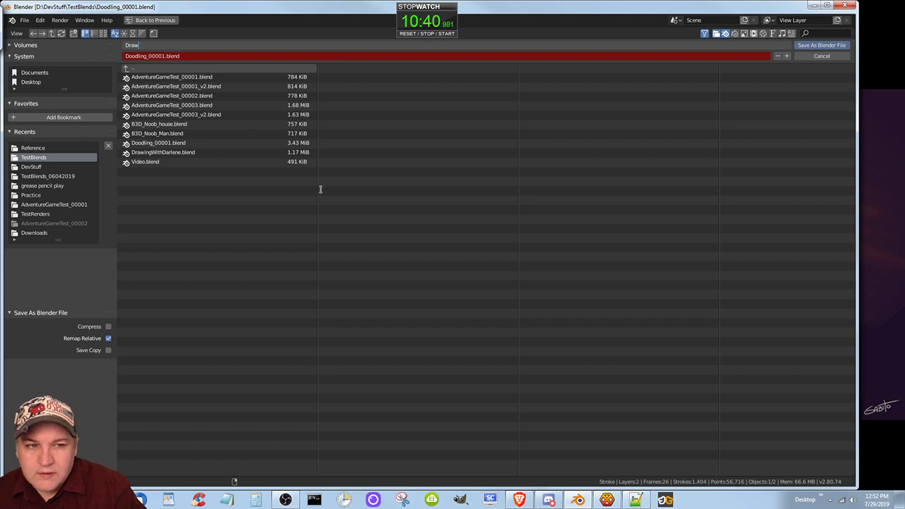
pyautogui.click(822, 57)
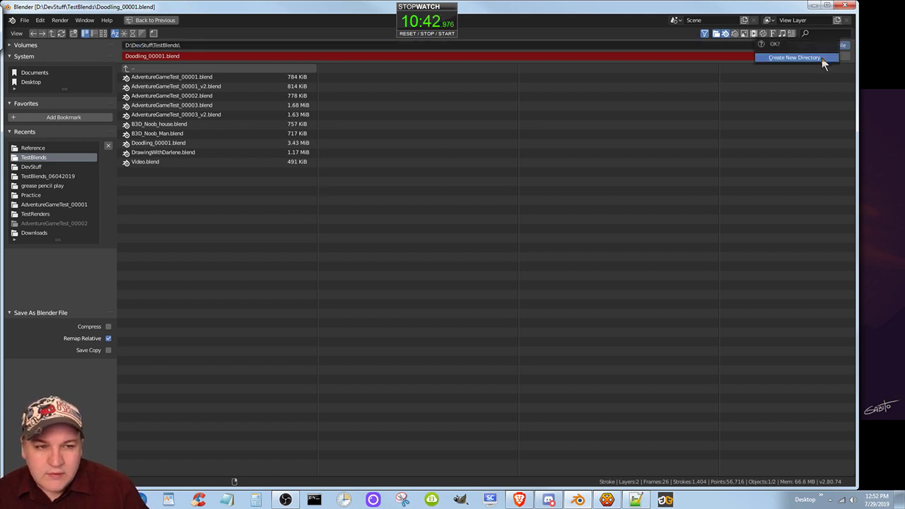
pyautogui.click(822, 58)
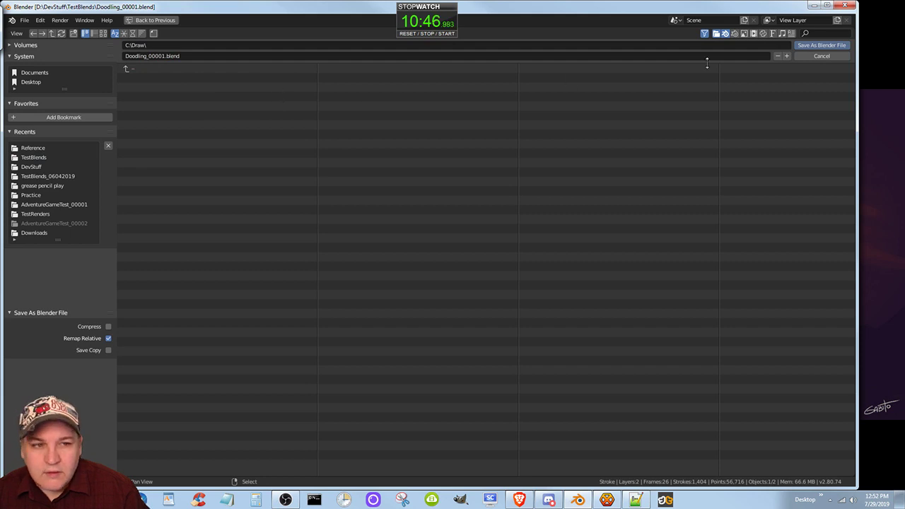
pyautogui.click(822, 57)
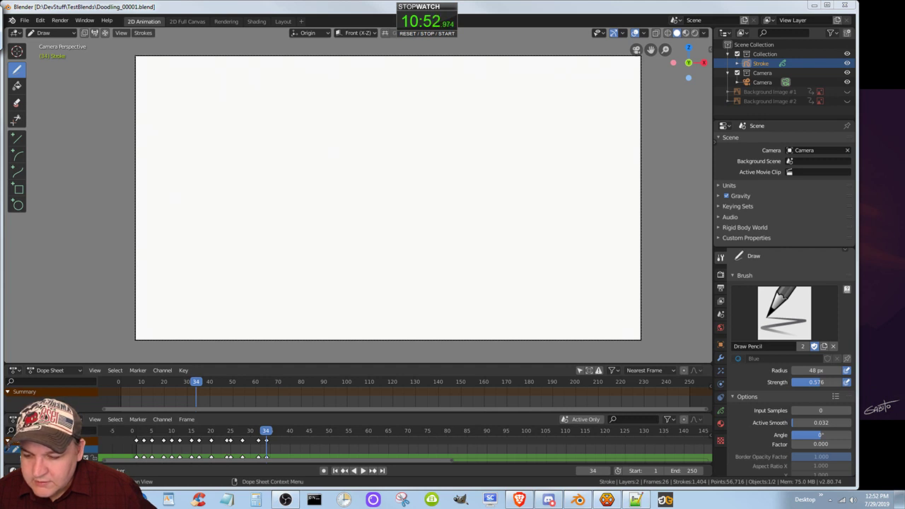
# Step: Check the DevStuff and TestBlends folders on the Data (D:) drive in Windows Explorer, and close the window
pyautogui.click(110, 499)
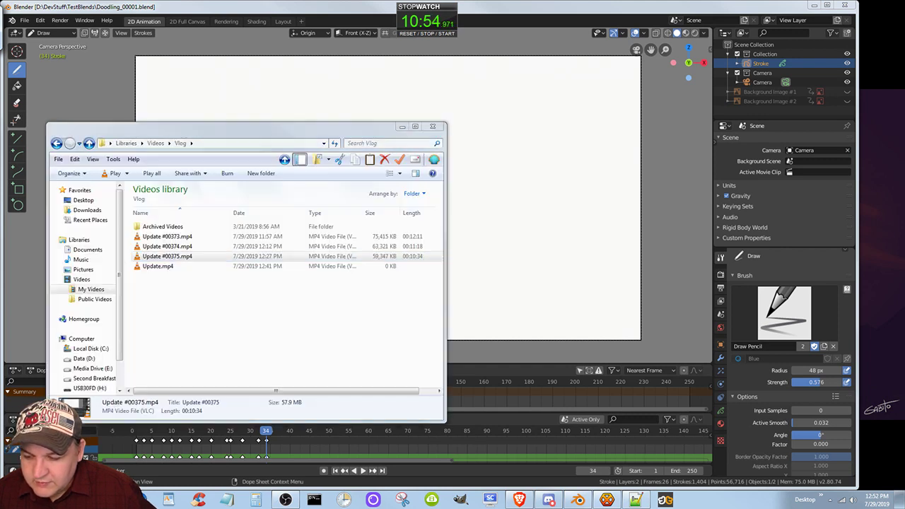
pyautogui.click(203, 307)
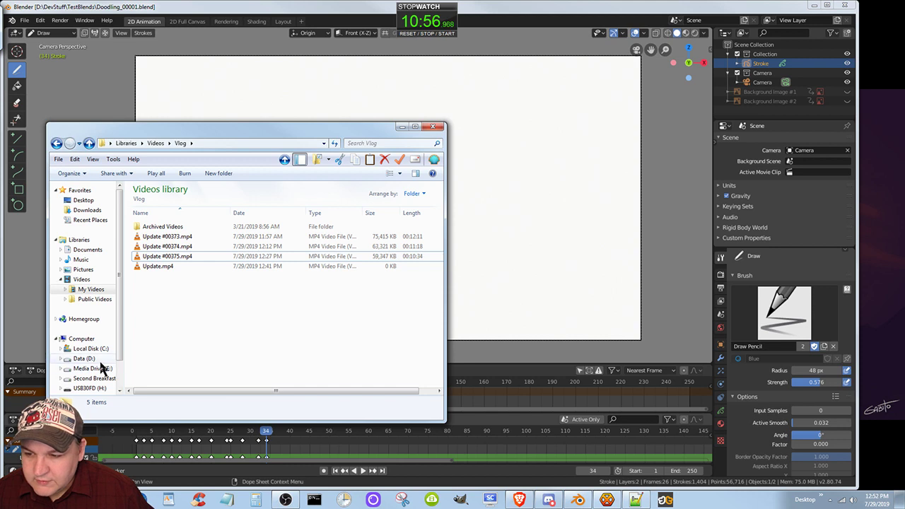
pyautogui.click(85, 358)
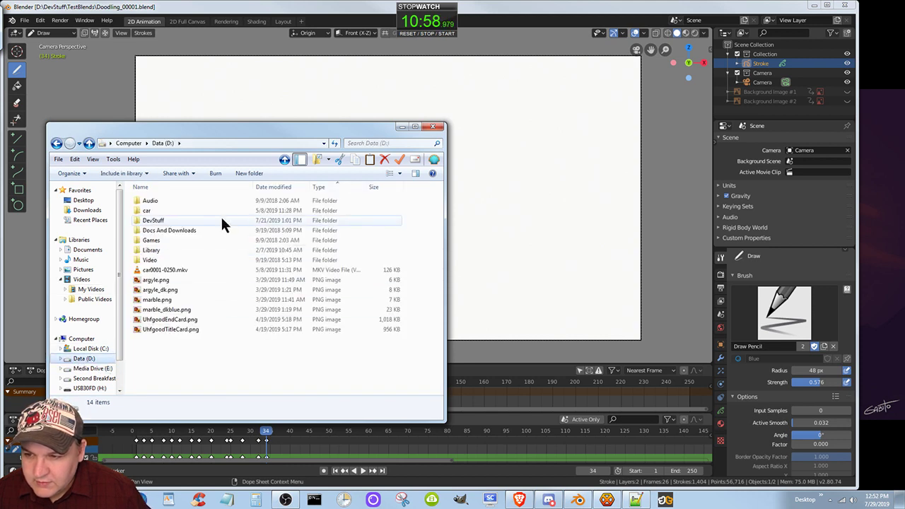
pyautogui.click(155, 220)
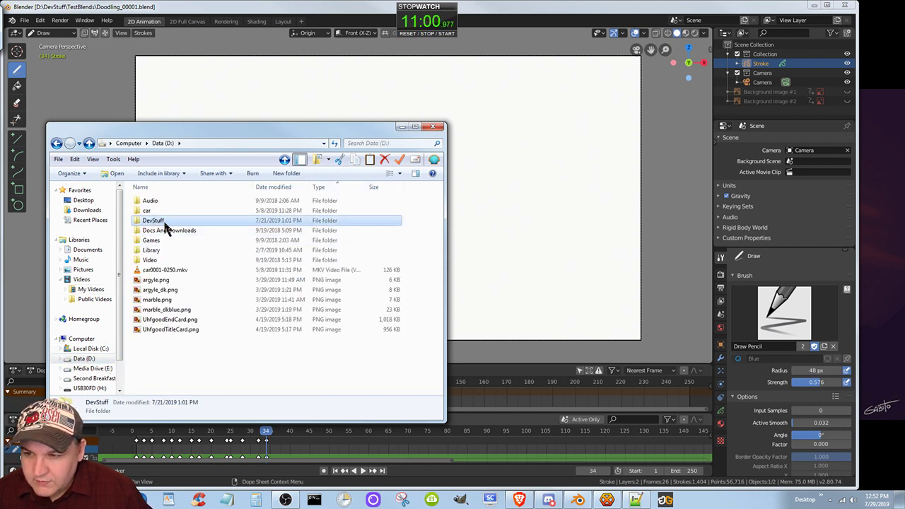
pyautogui.doubleClick(155, 221)
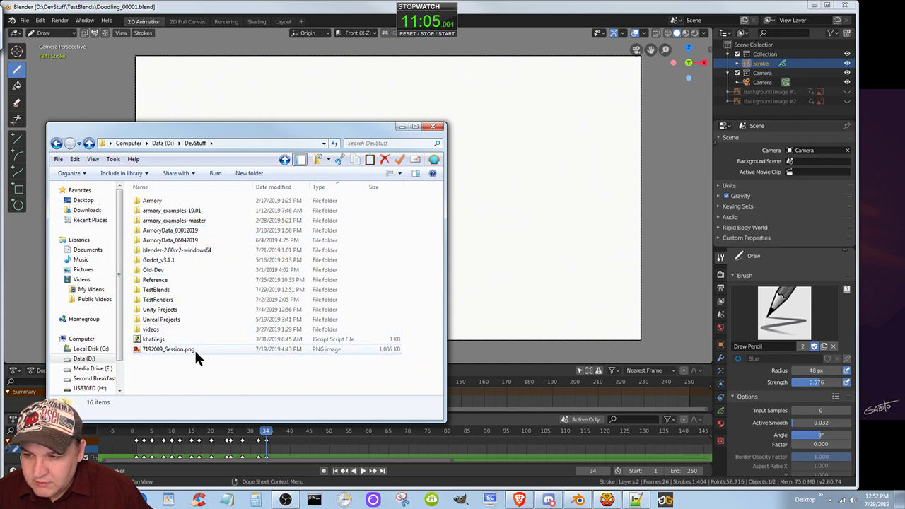
pyautogui.click(164, 291)
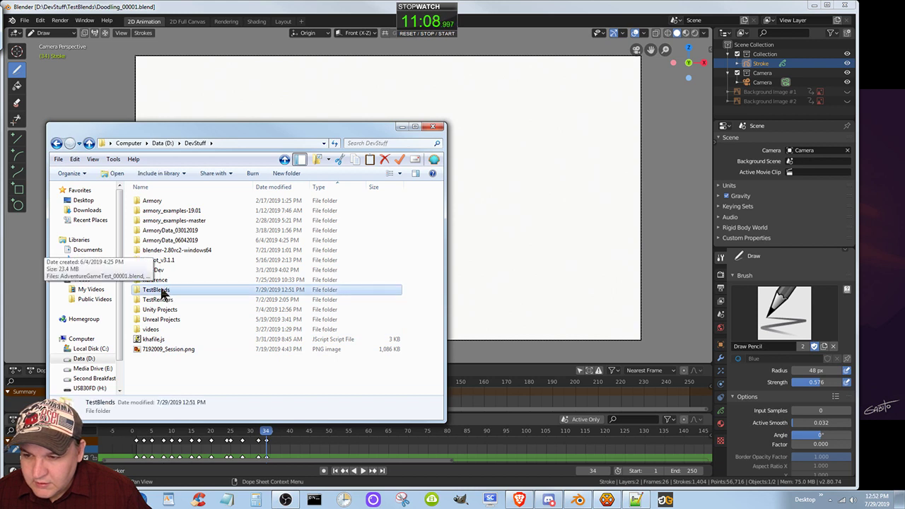
pyautogui.doubleClick(165, 290)
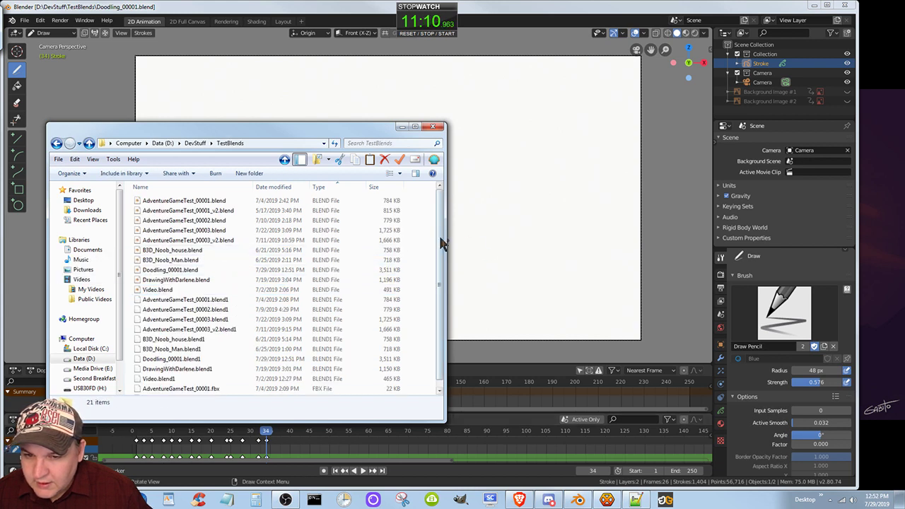
pyautogui.scroll(-1, 441, 244)
pyautogui.scroll(1, 440, 244)
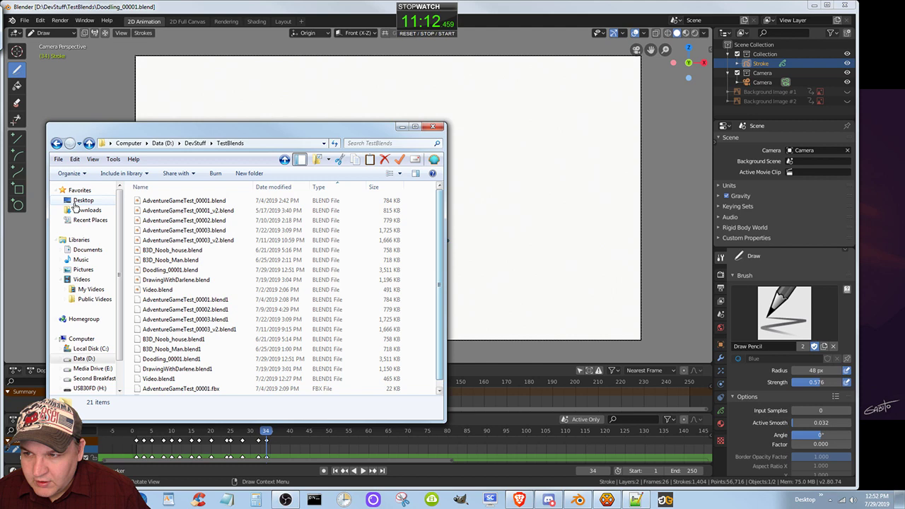
pyautogui.click(56, 144)
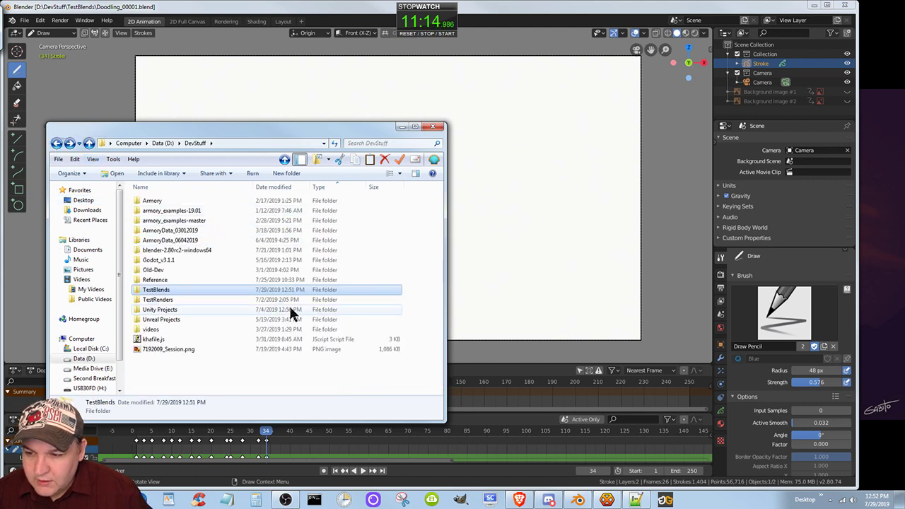
pyautogui.click(436, 128)
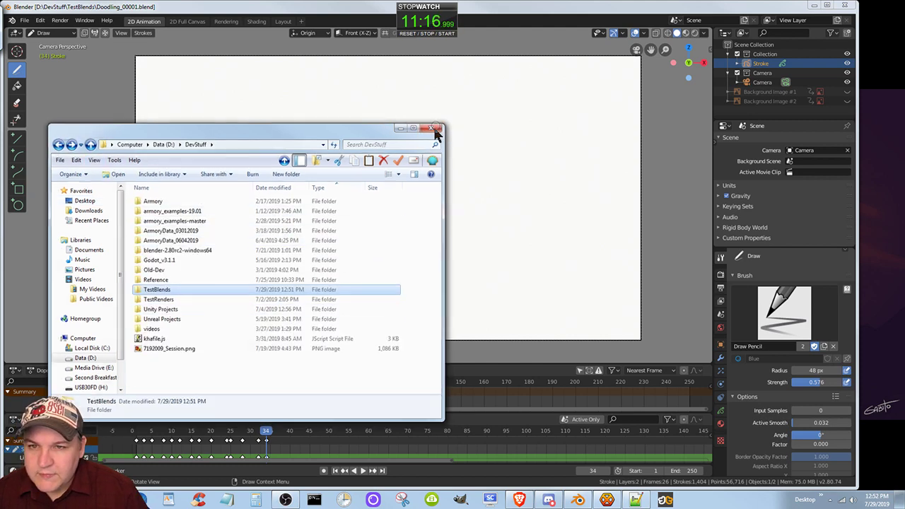
# Step: Save the Blender file under the new name DrawingTemplate_00001.blend in the TestBlends folder
pyautogui.click(12, 20)
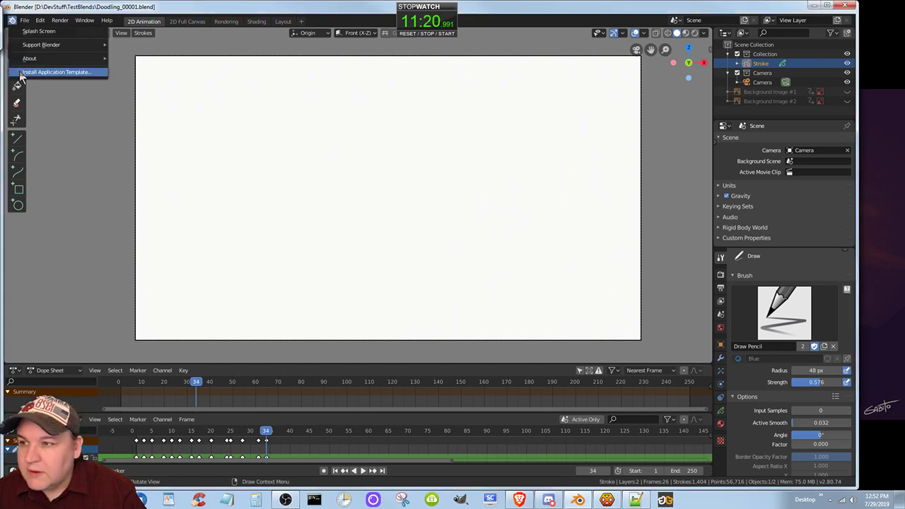
pyautogui.moveTo(24, 20)
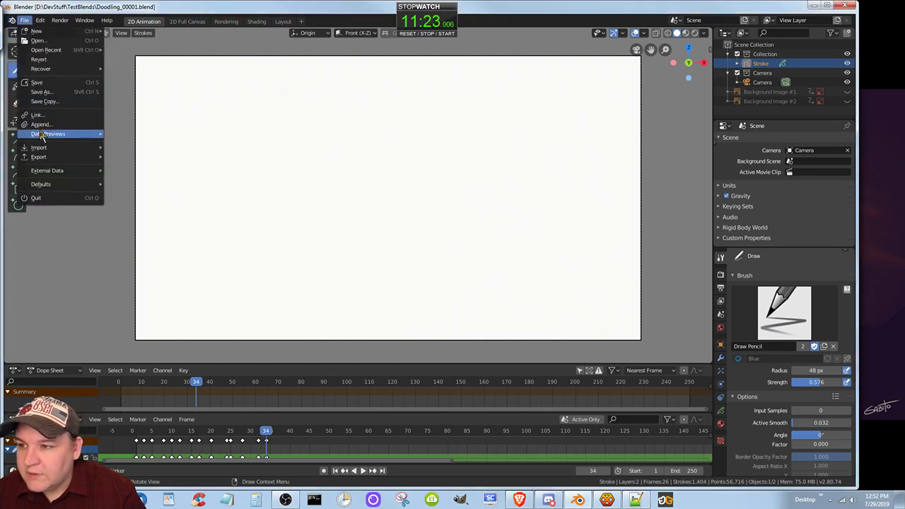
pyautogui.click(41, 92)
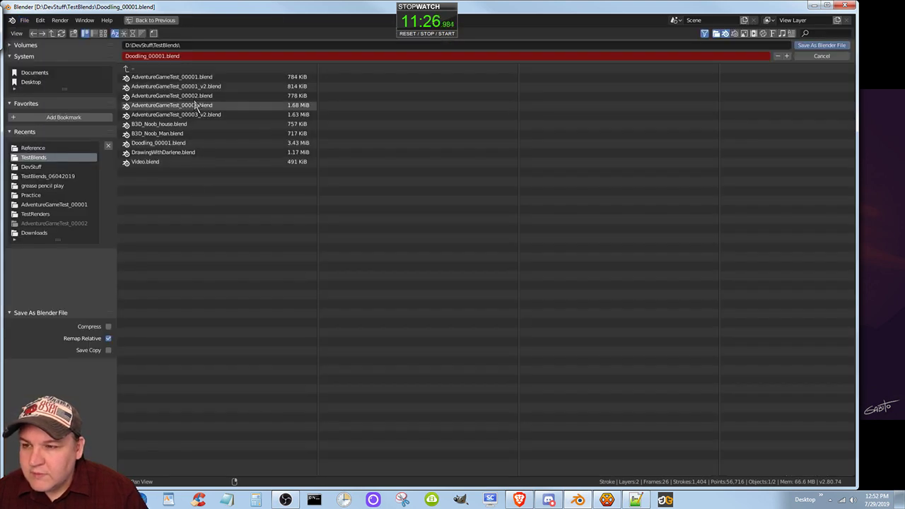
pyautogui.click(190, 56)
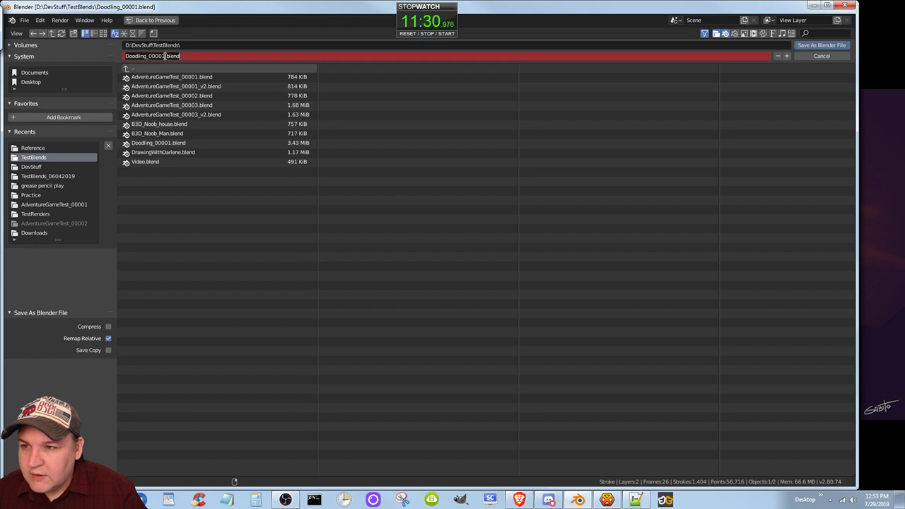
pyautogui.click(165, 55)
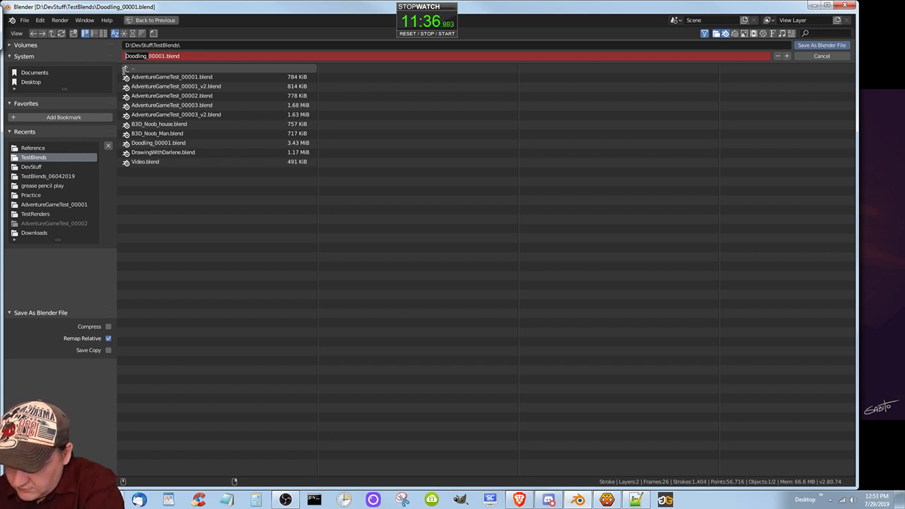
pyautogui.write('Drawing')
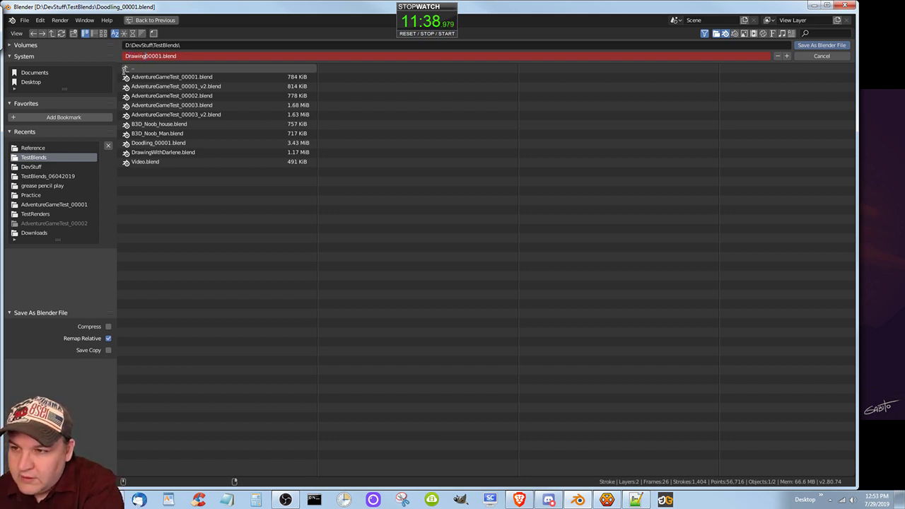
pyautogui.write('_T')
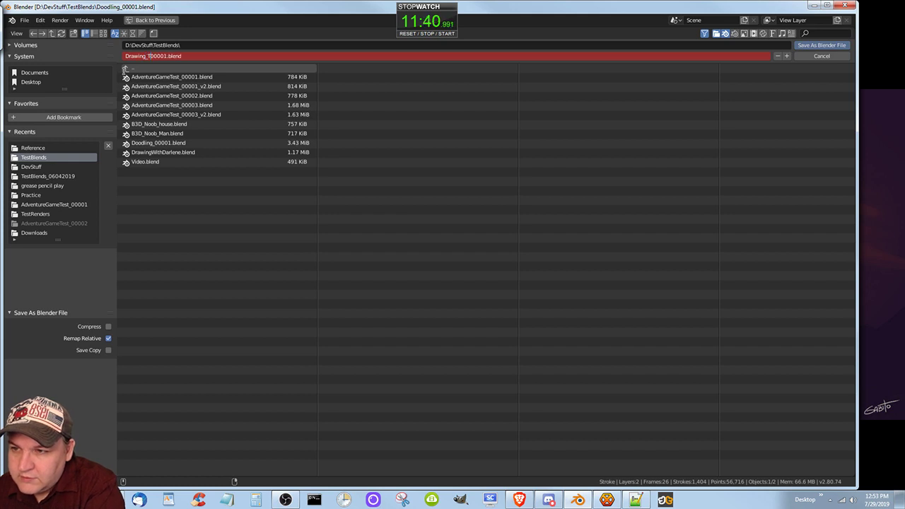
pyautogui.press('BackSpace')
pyautogui.press('BackSpace')
pyautogui.write('Template')
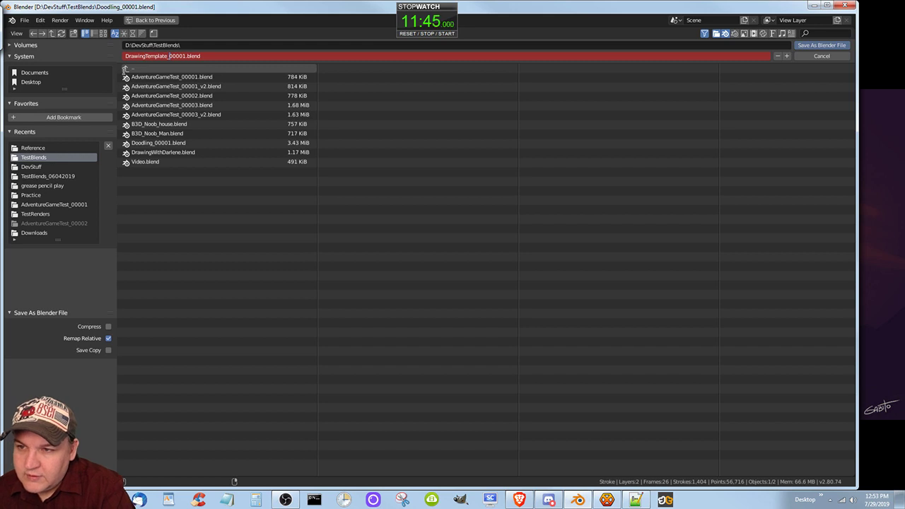
pyautogui.write('_')
pyautogui.press('Return')
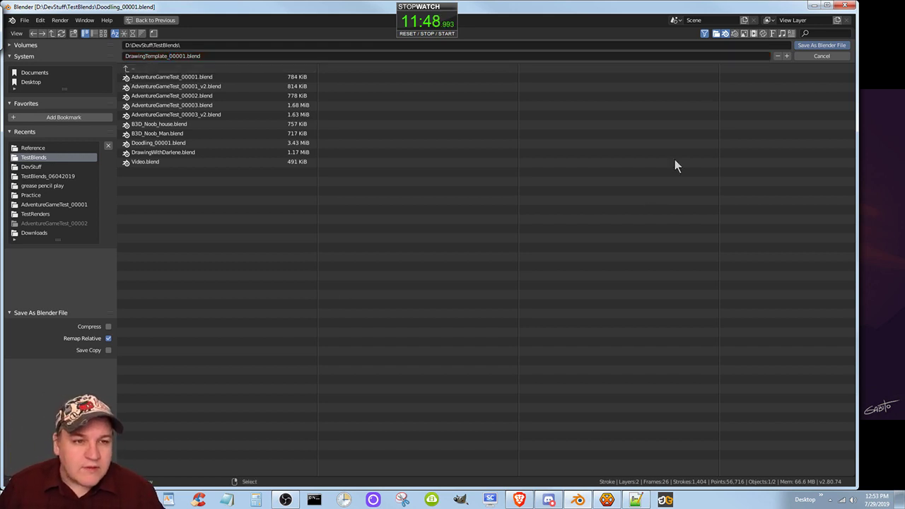
pyautogui.click(820, 46)
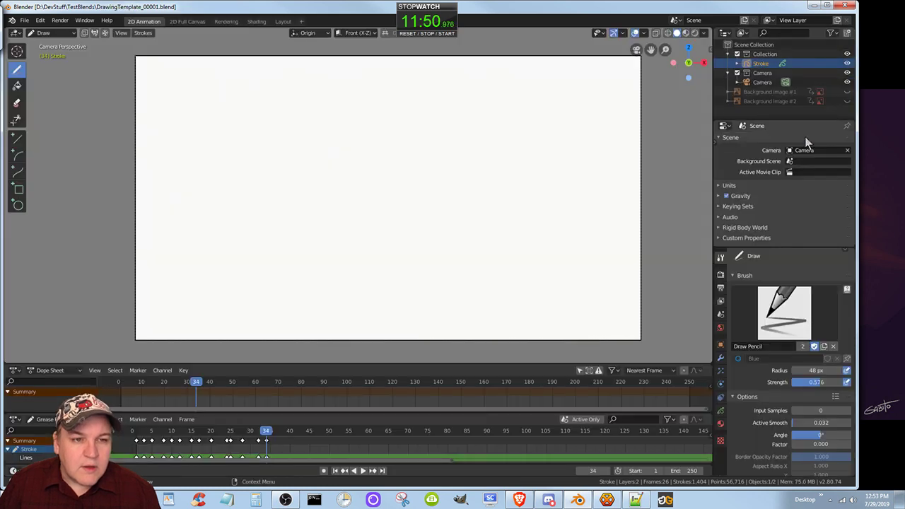
# Step: Switch from Draw mode to Object Mode and reset the on-screen stopwatch
pyautogui.click(775, 91)
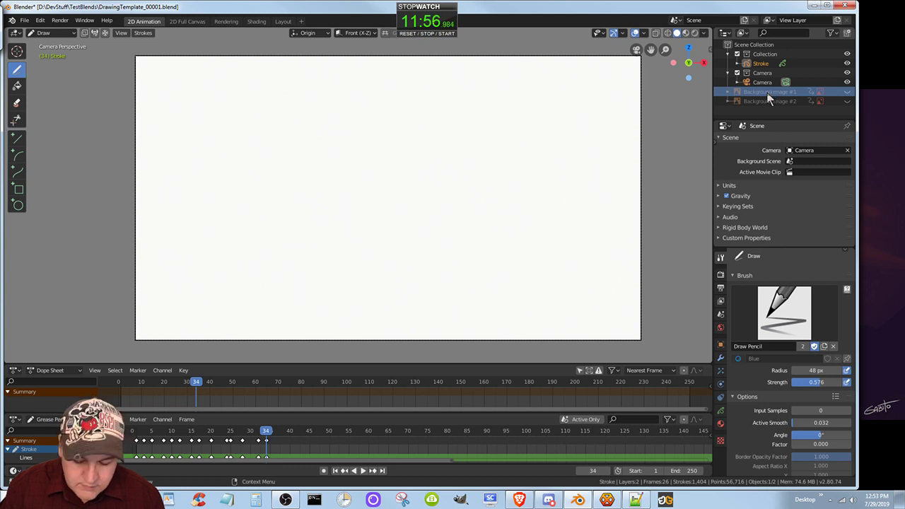
pyautogui.click(44, 33)
pyautogui.click(55, 43)
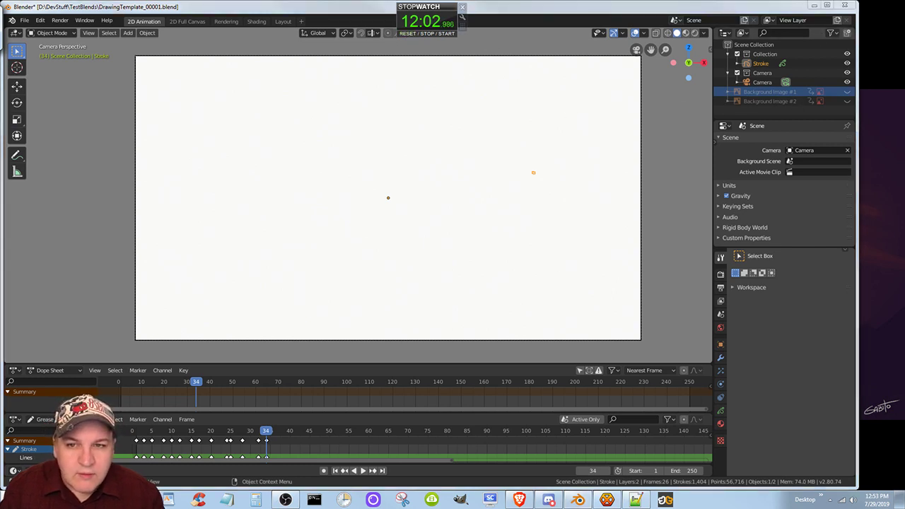
pyautogui.click(409, 34)
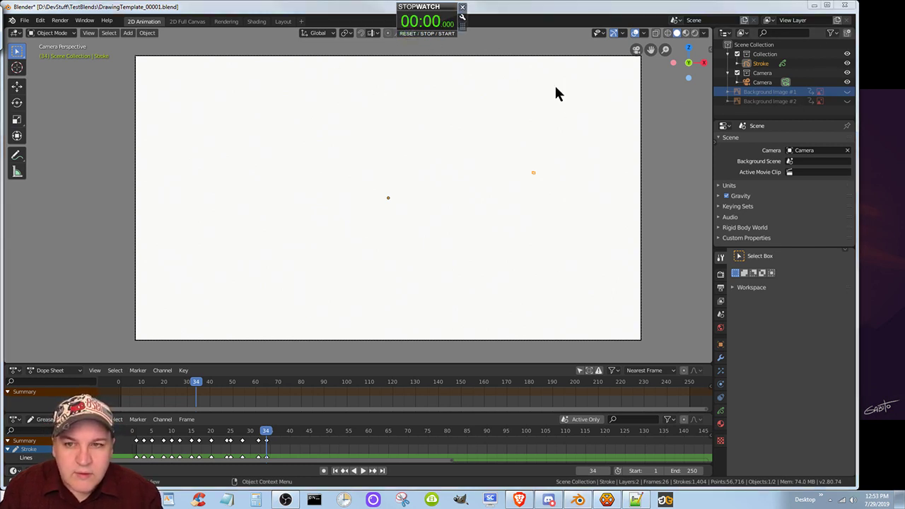
# Step: Select Background Image #1, look at the scene from the top, and return to the camera view
pyautogui.click(802, 92)
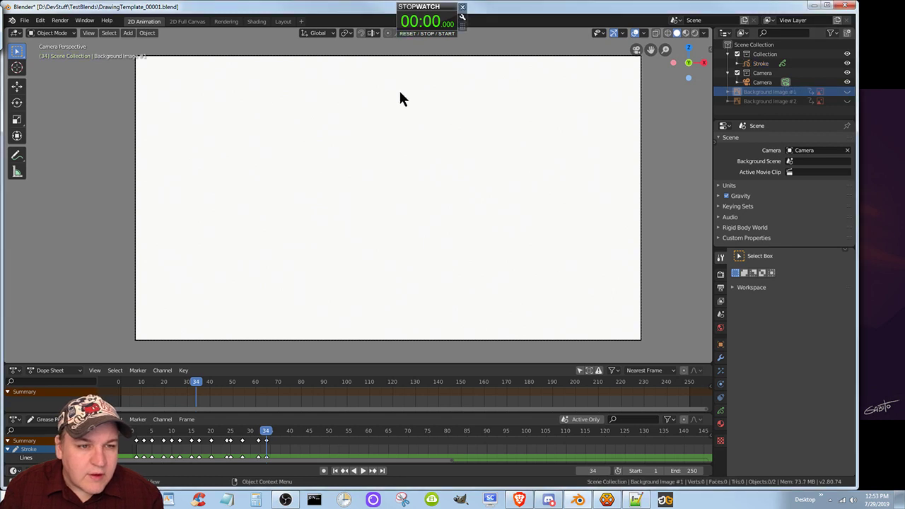
pyautogui.press('KP_Decimal')
pyautogui.press('KP_7')
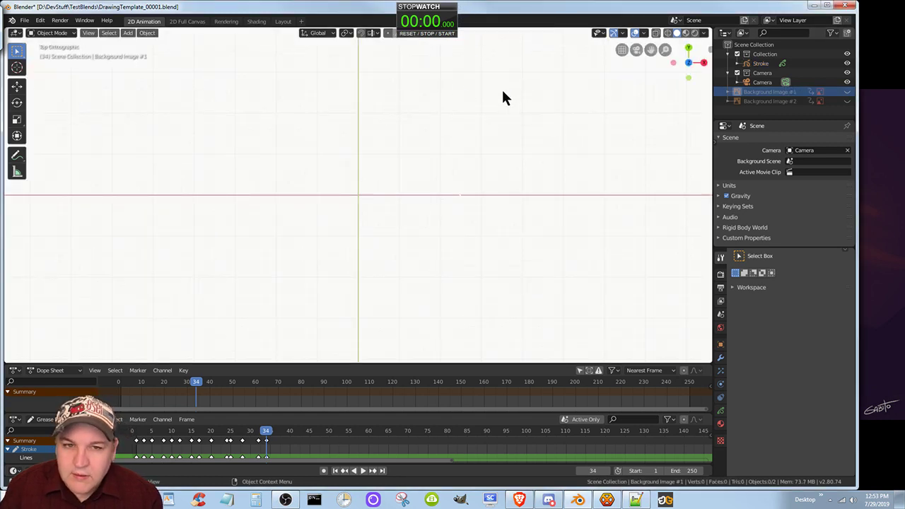
pyautogui.click(636, 51)
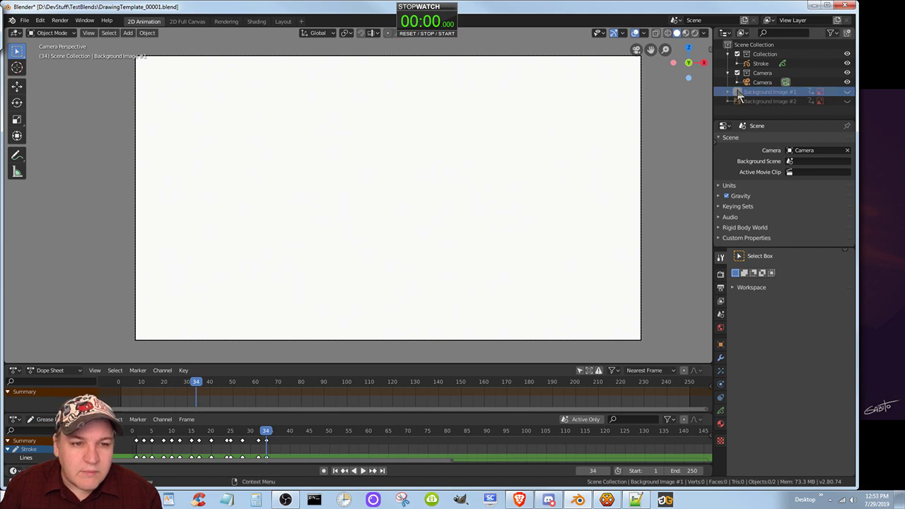
# Step: Unhide Background Image #1 and Background Image #2, and delete both from the scene
pyautogui.click(847, 92)
pyautogui.click(847, 101)
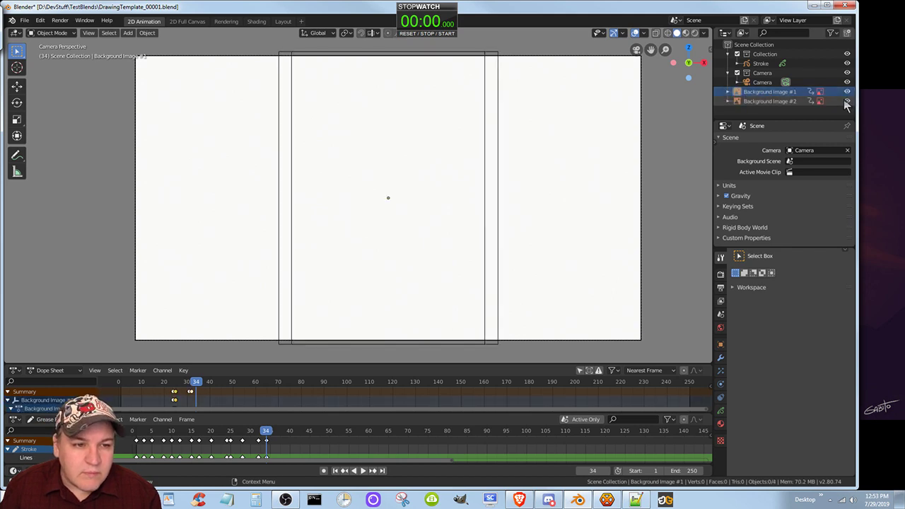
pyautogui.click(785, 95)
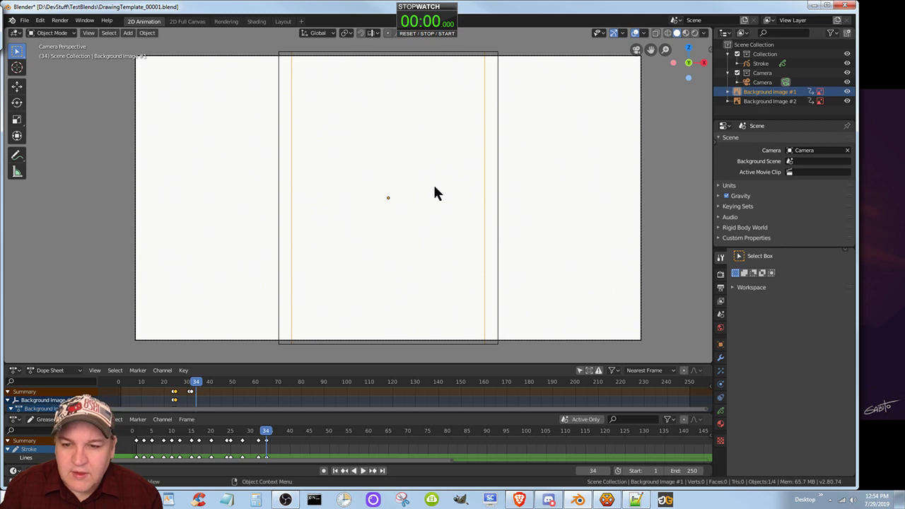
pyautogui.press('Delete')
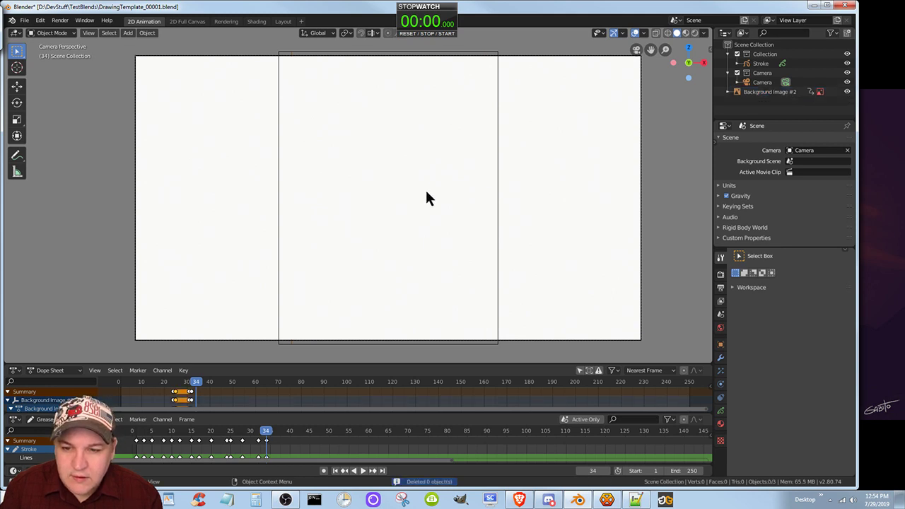
pyautogui.click(755, 91)
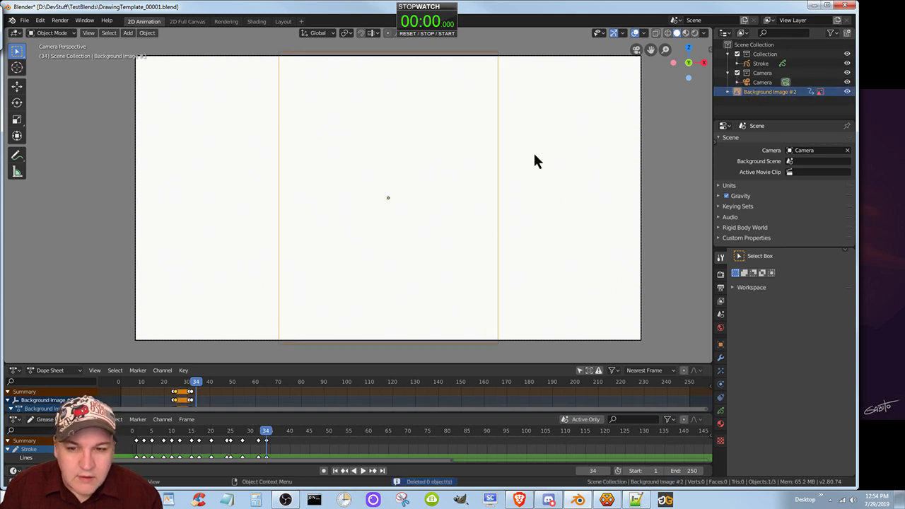
pyautogui.press('Delete')
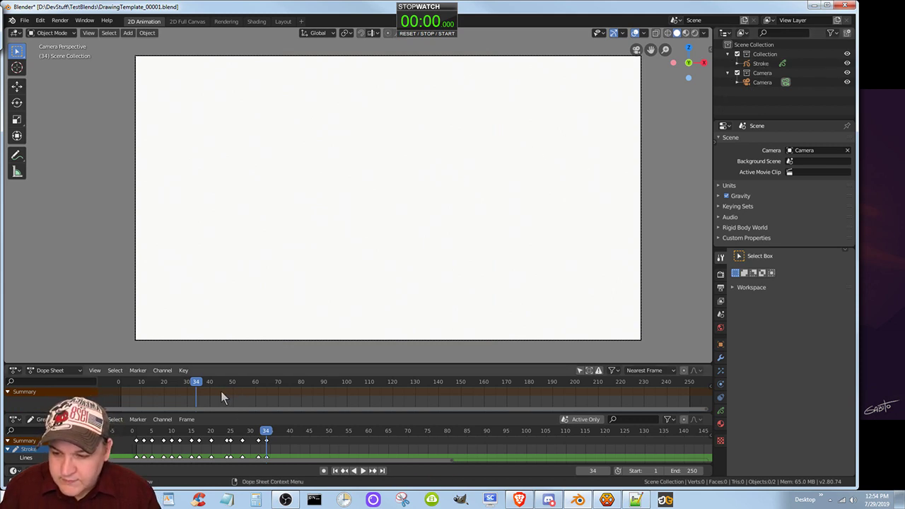
# Step: Enlarge the dope sheet area and review the Grease Pencil drawings at keyframes 32 back to 17, returning to frame 34
pyautogui.moveTo(290, 363); pyautogui.dragTo(292, 313)
pyautogui.click(258, 441)
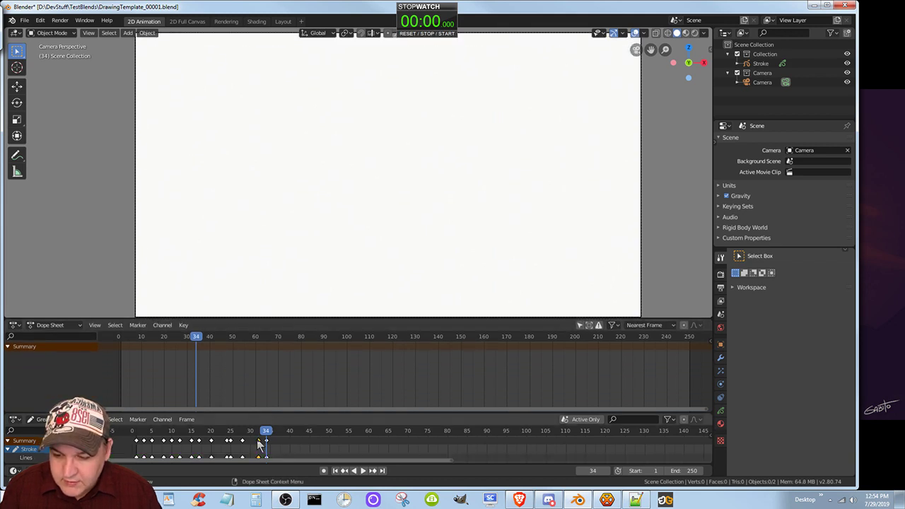
pyautogui.click(258, 430)
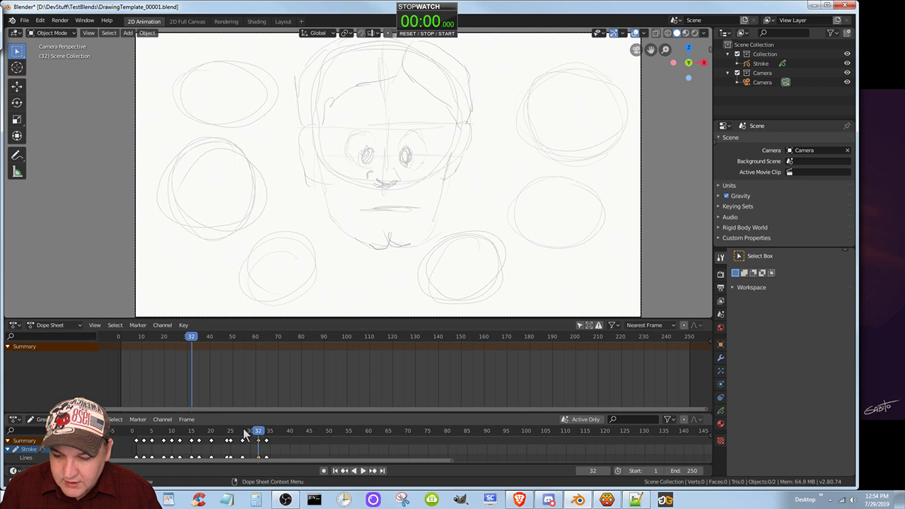
pyautogui.click(242, 429)
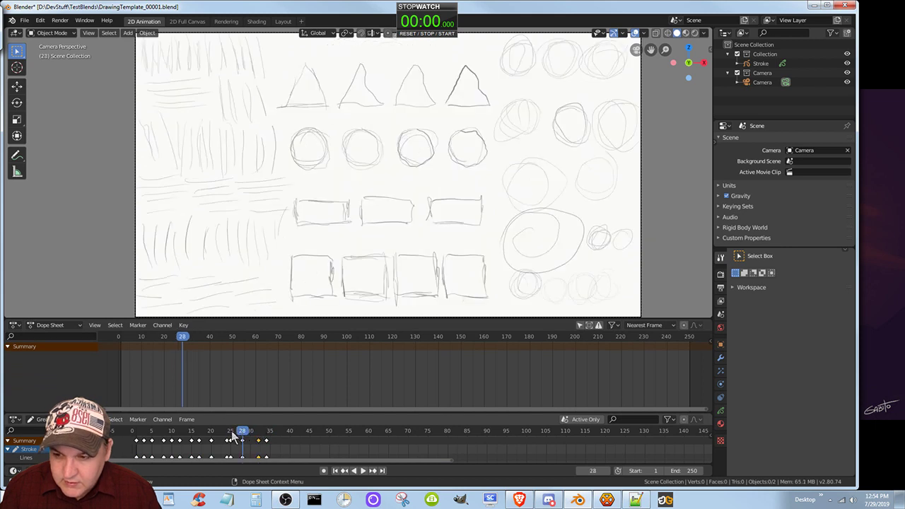
pyautogui.click(230, 431)
pyautogui.click(226, 429)
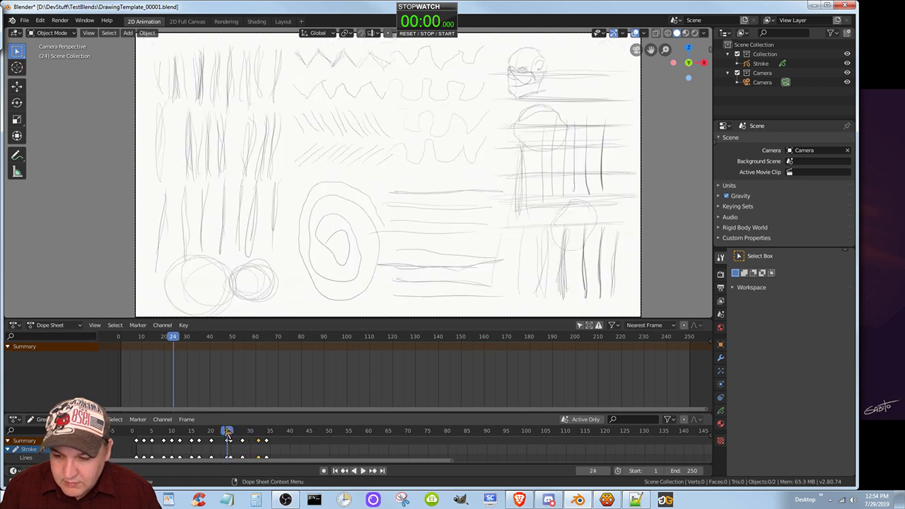
pyautogui.click(211, 430)
pyautogui.click(199, 431)
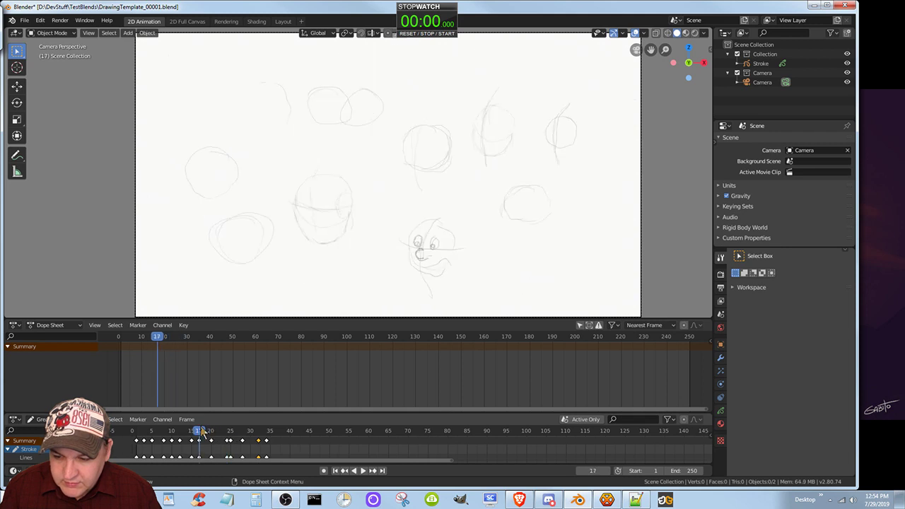
pyautogui.click(267, 433)
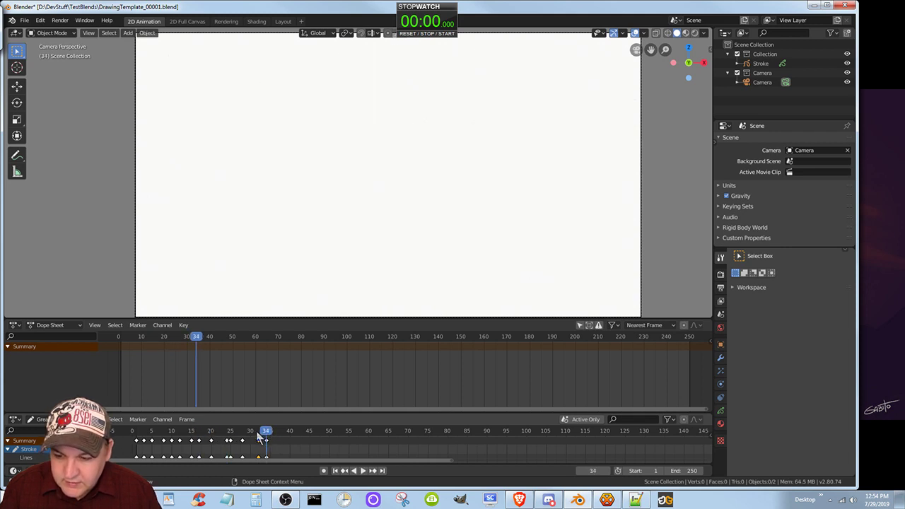
# Step: Delete all of the Stroke object's Grease Pencil keyframes except the blank one at frame 34
pyautogui.click(137, 441)
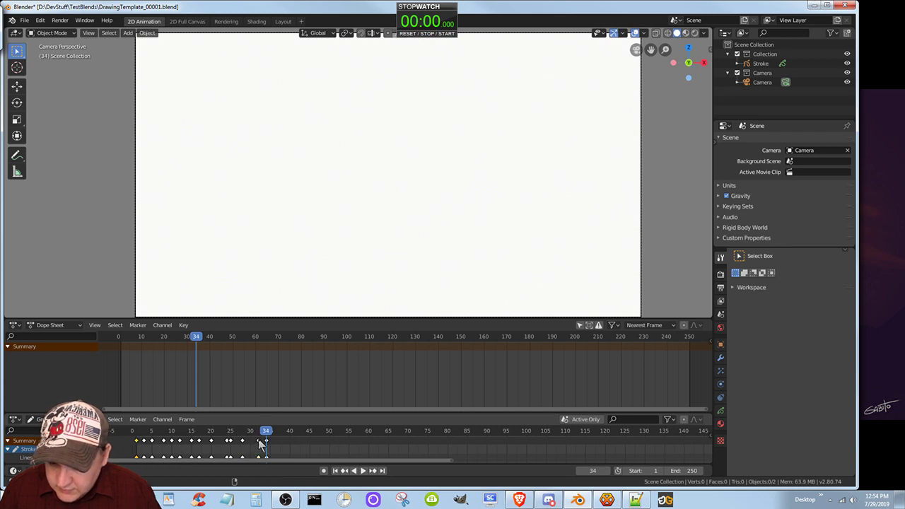
pyautogui.press('super')
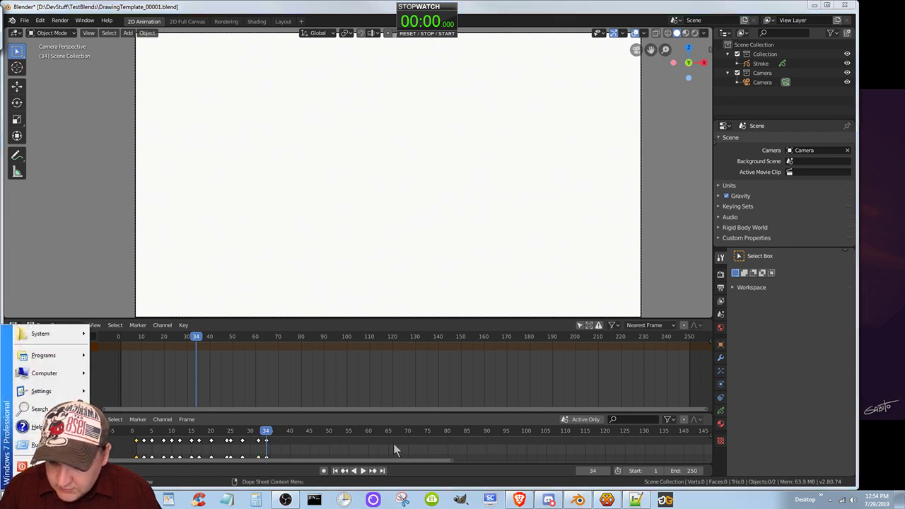
pyautogui.press('super')
pyautogui.click(151, 446)
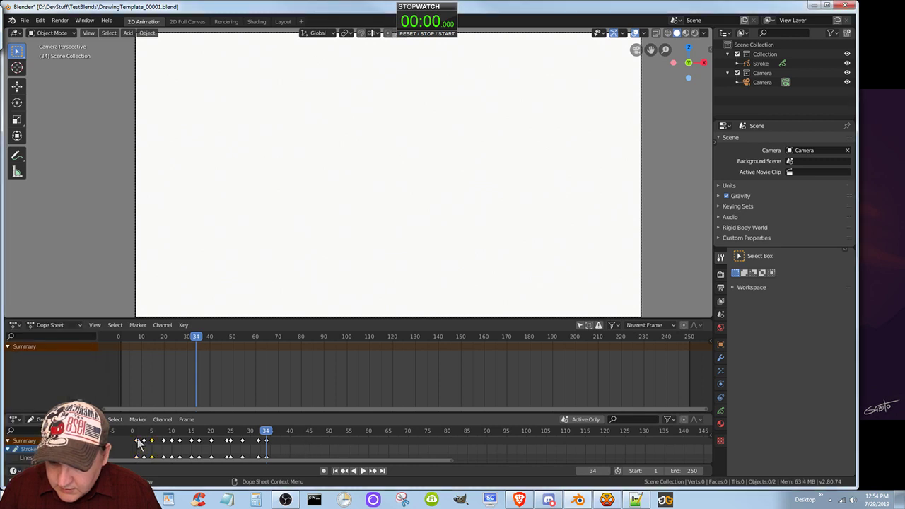
pyautogui.press('a')
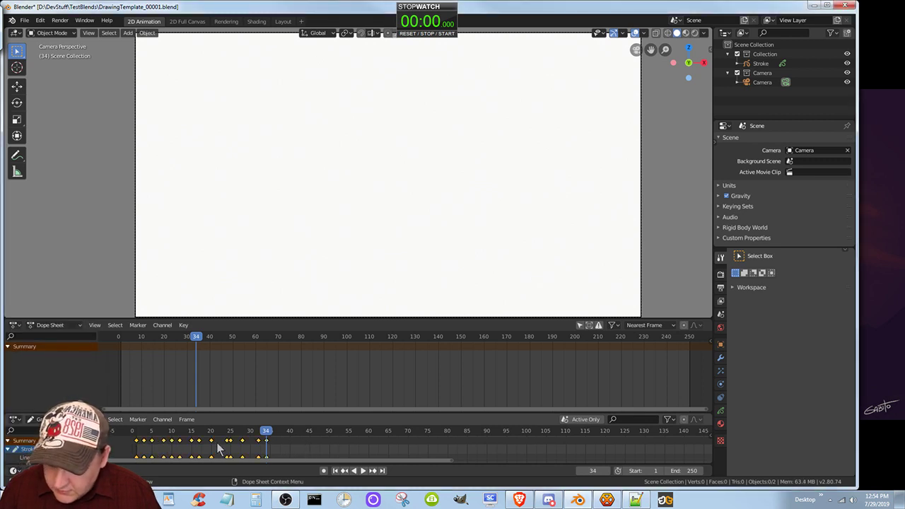
pyautogui.click(254, 430)
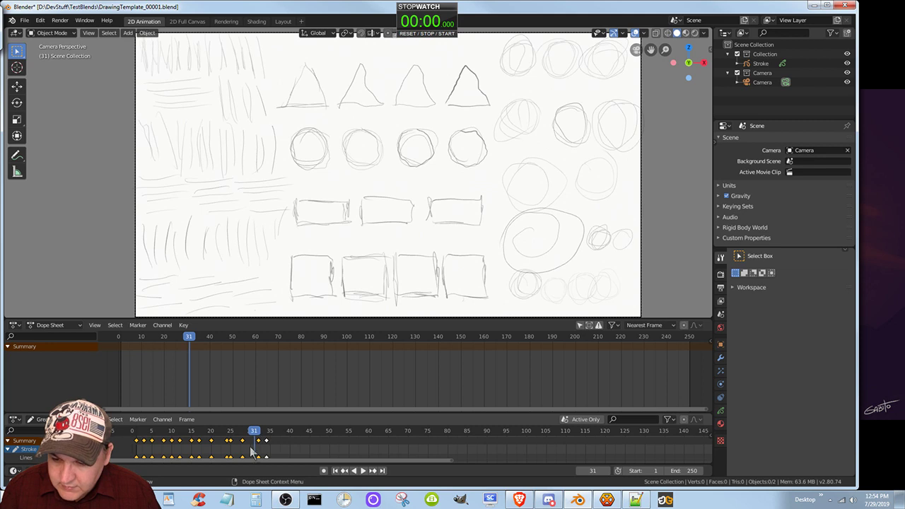
pyautogui.press('x')
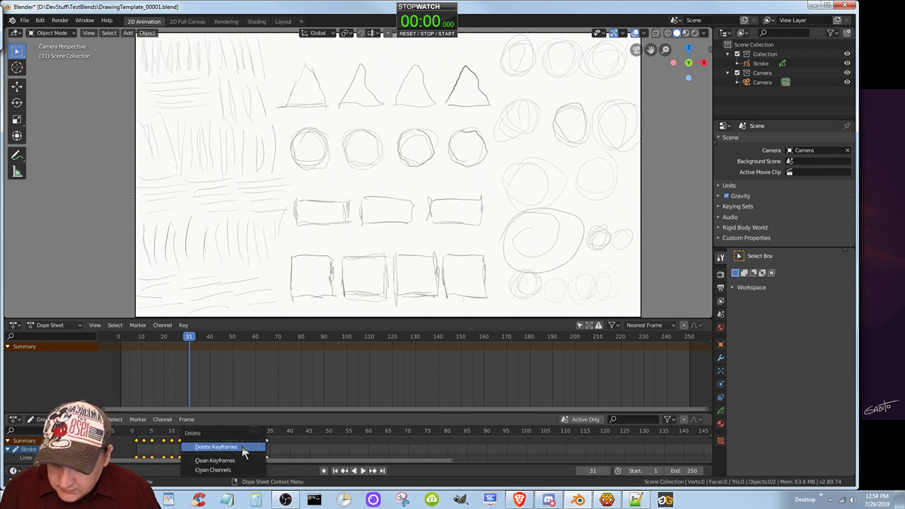
pyautogui.click(242, 447)
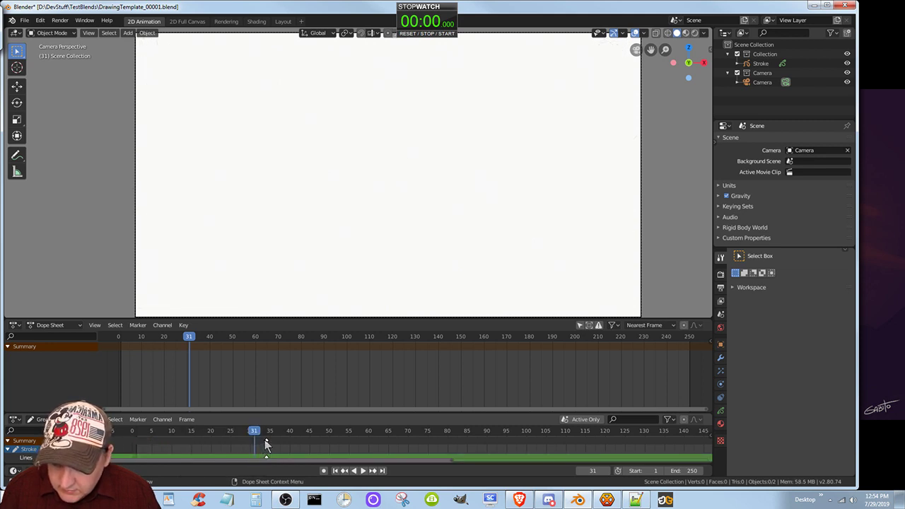
# Step: Move the remaining Grease Pencil keyframe from frame 34 to frame 1
pyautogui.moveTo(268, 446); pyautogui.dragTo(141, 444)
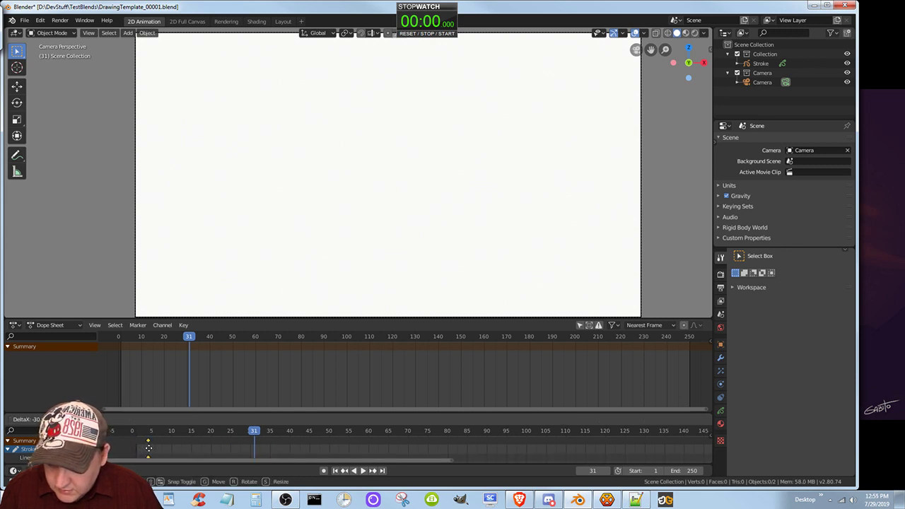
pyautogui.moveTo(149, 448); pyautogui.dragTo(139, 447)
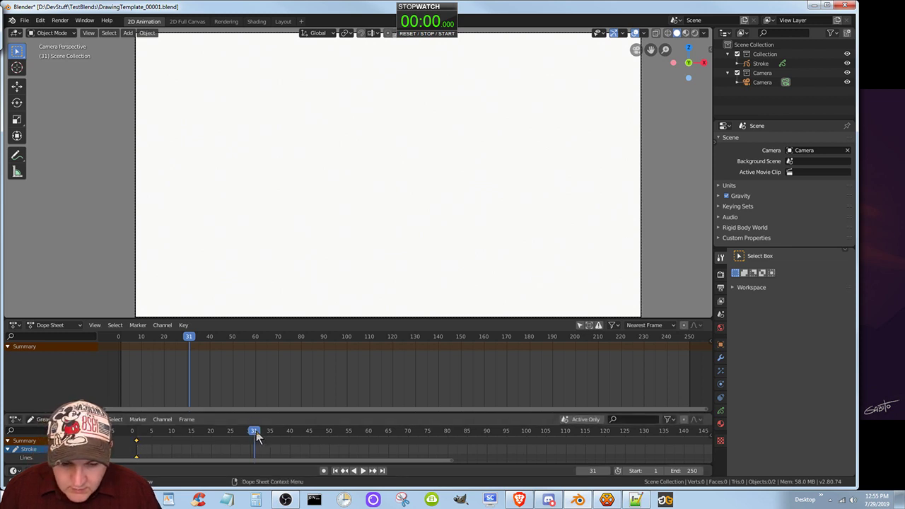
# Step: Set the current frame to 1 and save the template file
pyautogui.moveTo(249, 433); pyautogui.dragTo(136, 433)
pyautogui.press('space')
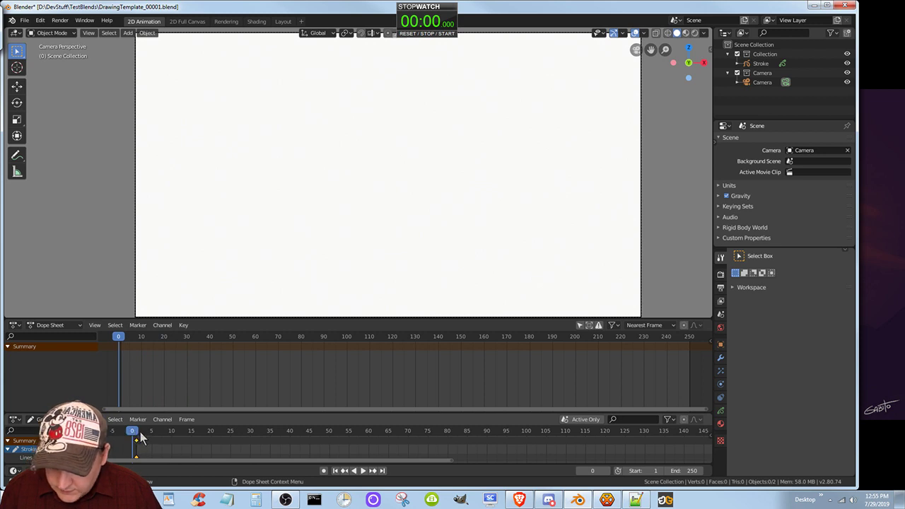
pyautogui.click(138, 436)
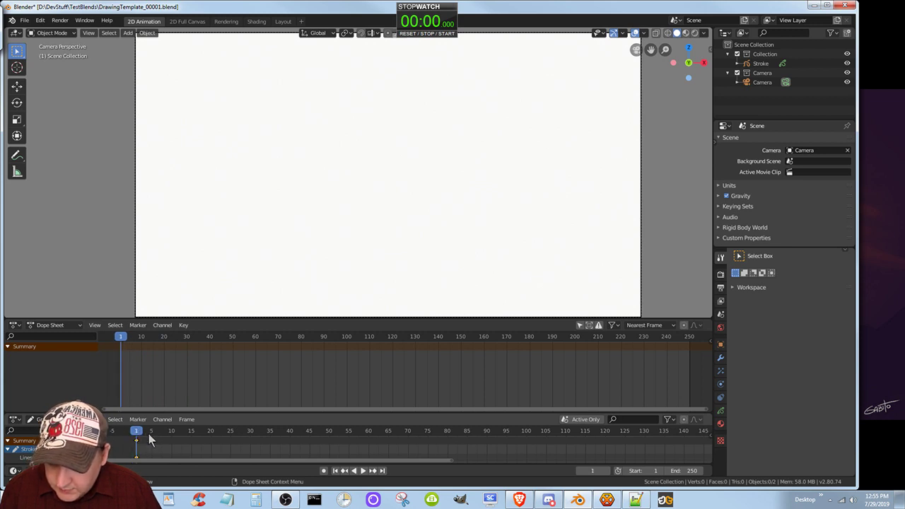
pyautogui.press('Left')
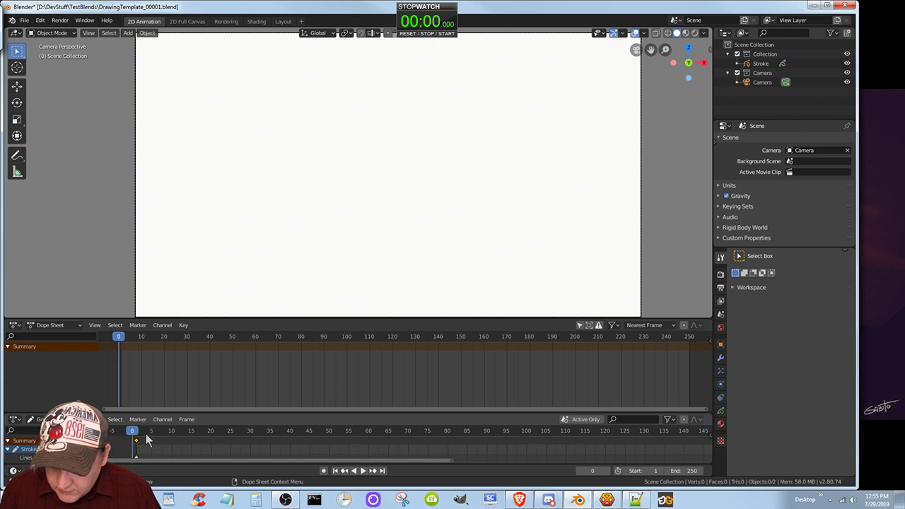
pyautogui.press('Right')
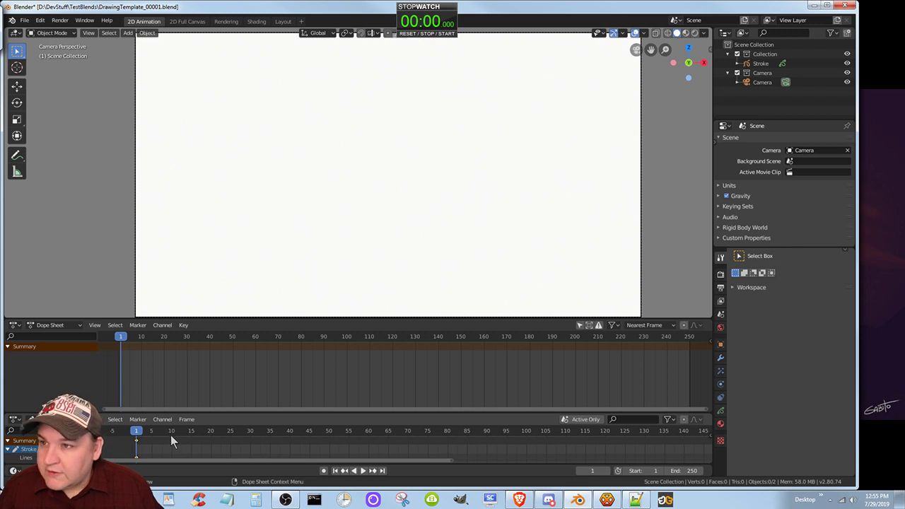
pyautogui.hotkey('ctrl', 's')
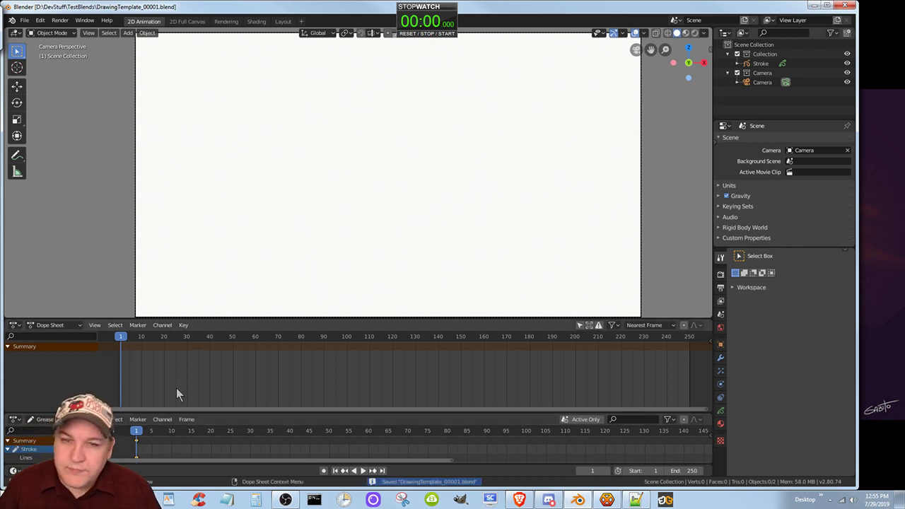
# Step: Try deleting the Stroke object from the scene, and undo the deletion
pyautogui.click(764, 63)
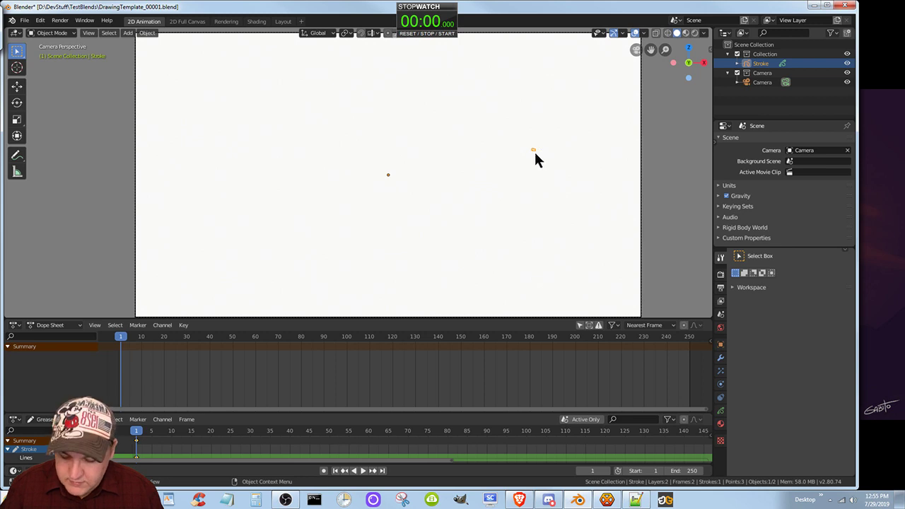
pyautogui.press('Delete')
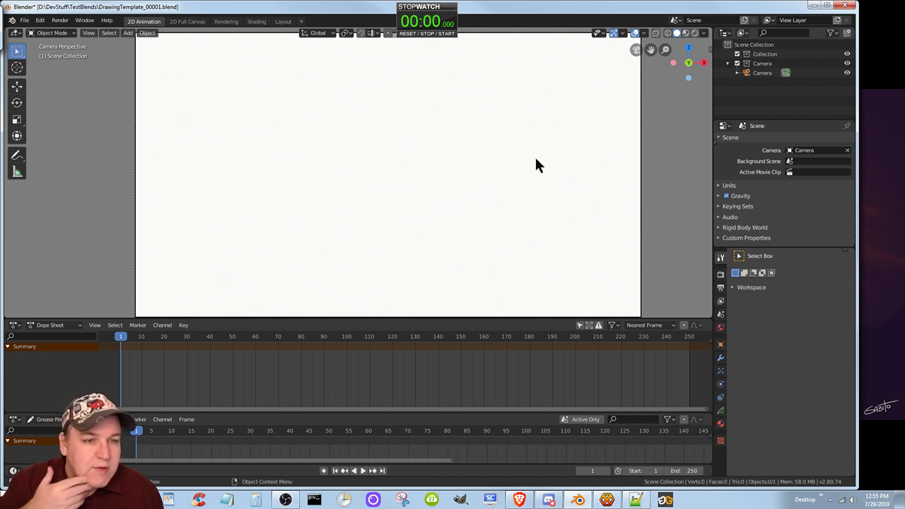
pyautogui.hotkey('ctrl', 'z')
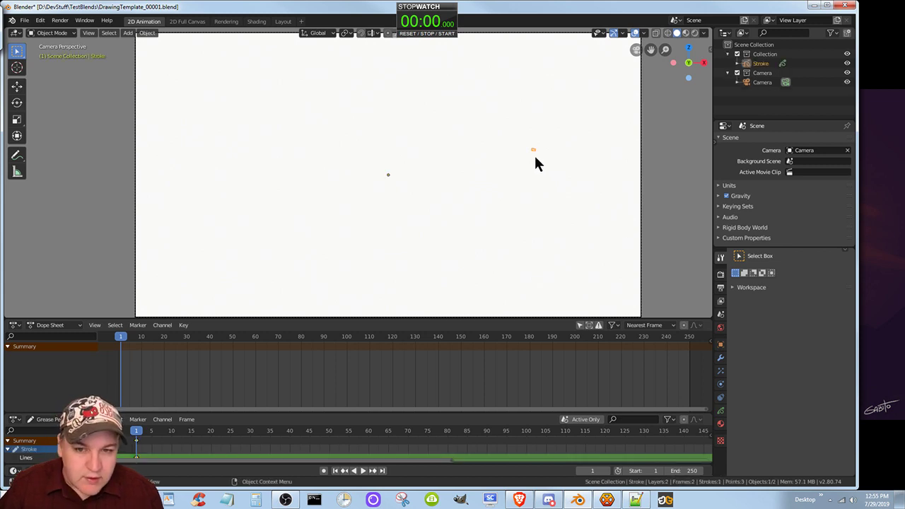